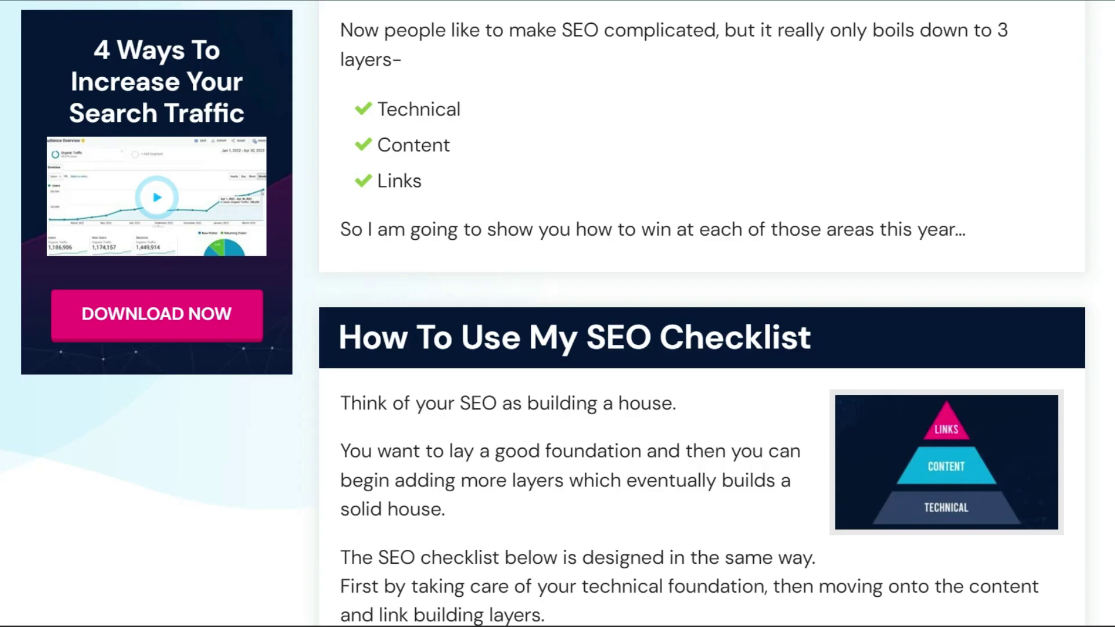
Step: Scroll through example blog pages with sticky sidebar banners to the Long Tail Pro 30% OFF offer
{"action": "scroll", "coordinate": [696, 314], "scroll_direction": "down", "scroll_amount": 7}
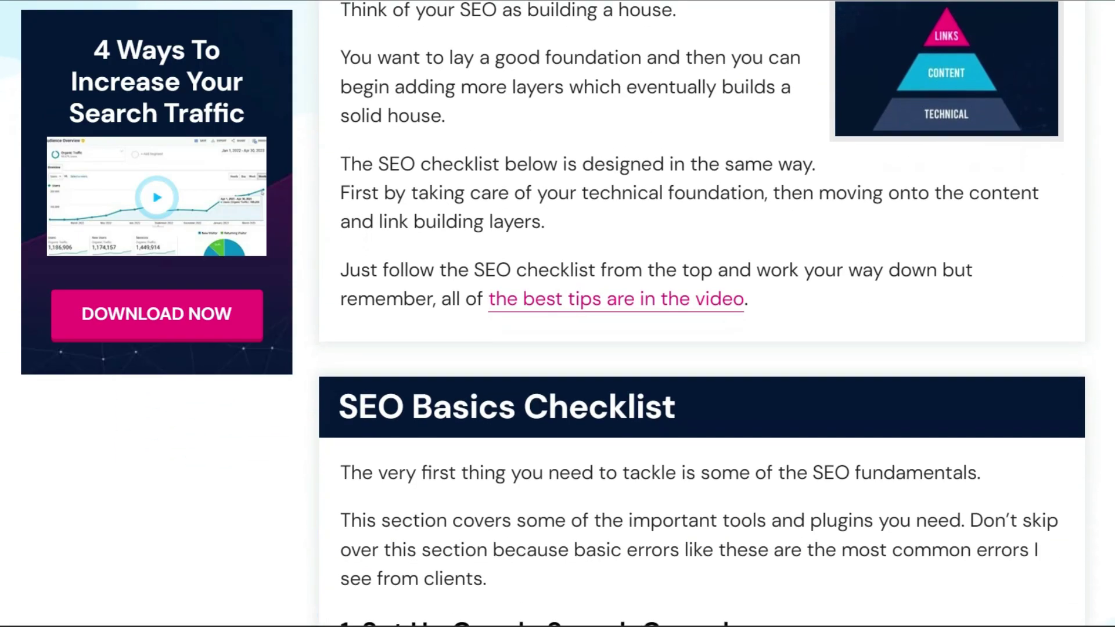
{"action": "scroll", "coordinate": [696, 314], "scroll_direction": "down", "scroll_amount": 5}
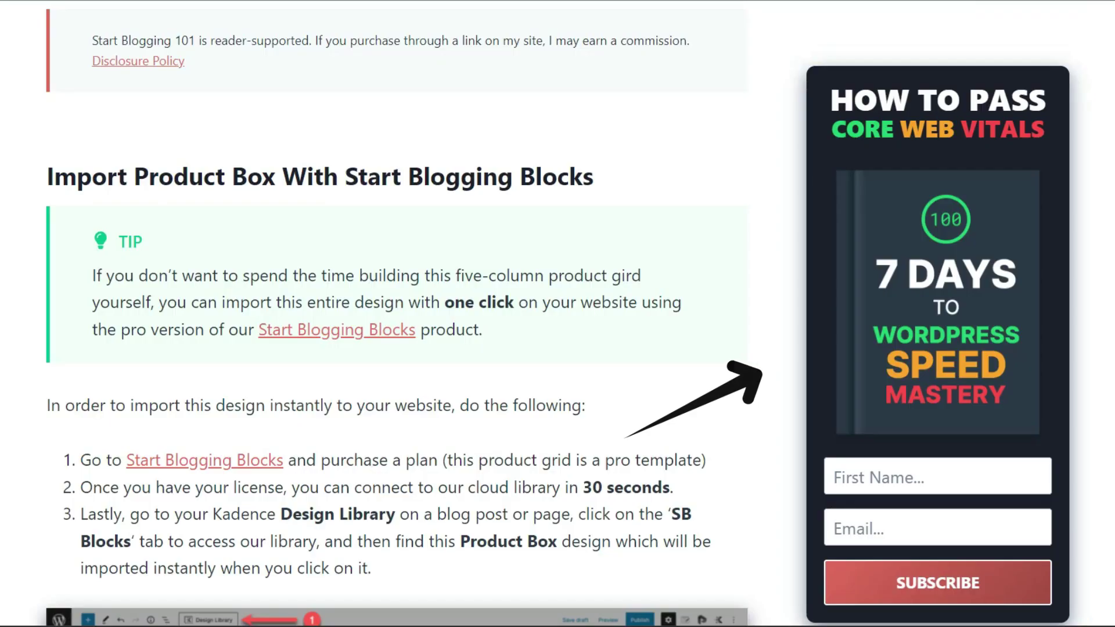
{"action": "scroll", "coordinate": [397, 317], "scroll_direction": "down", "scroll_amount": 4}
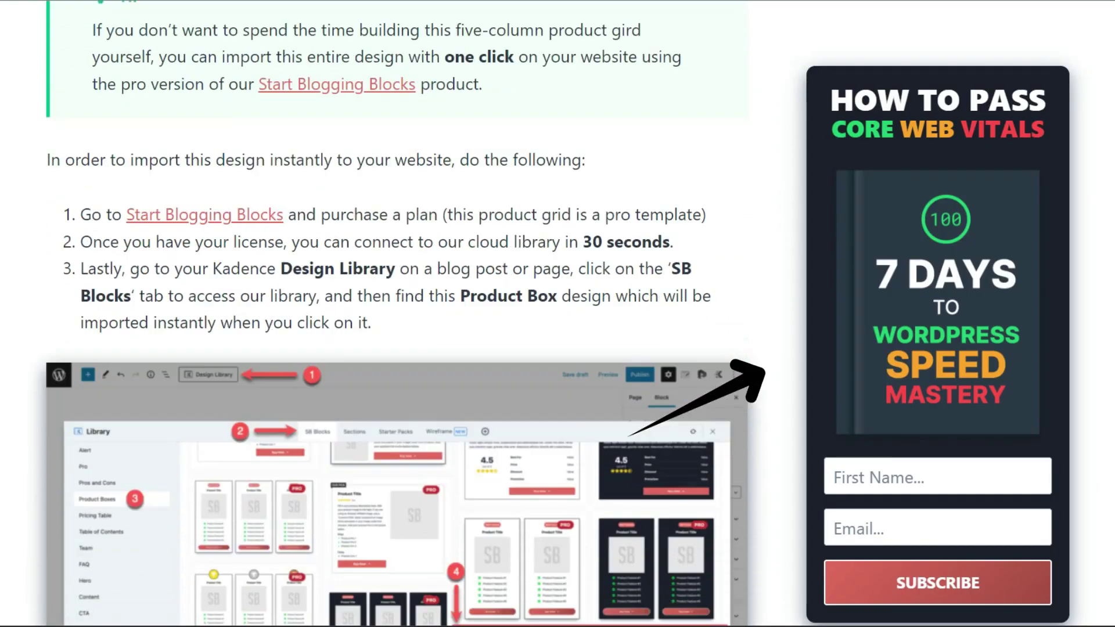
{"action": "scroll", "coordinate": [397, 317], "scroll_direction": "down", "scroll_amount": 15}
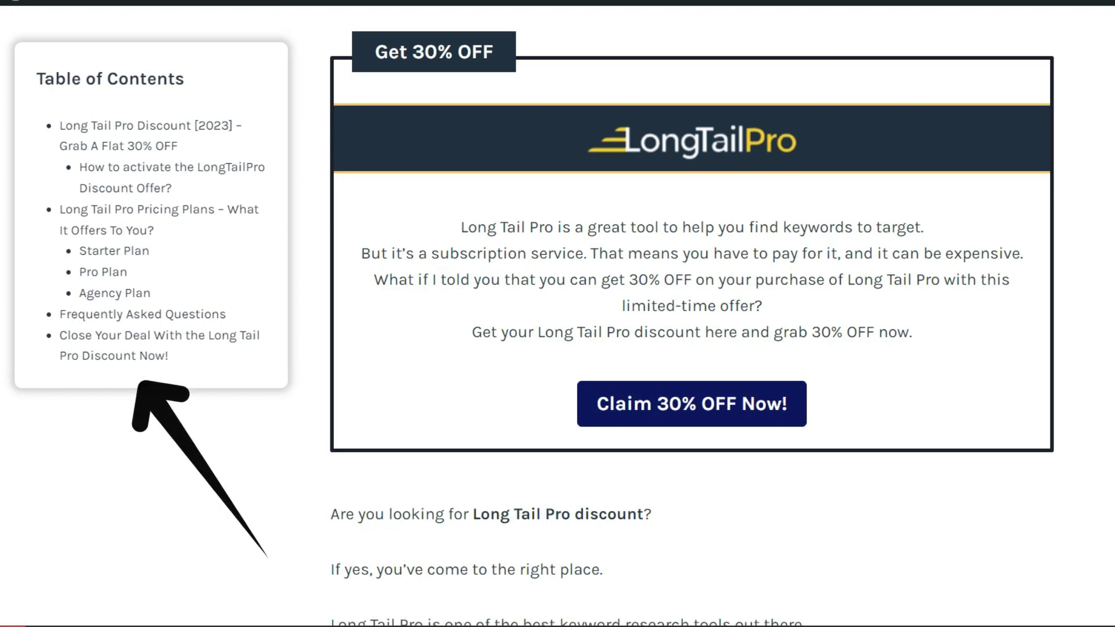
Step: Scroll down the Long Tail Pro and outline articles to show their sticky tables of contents
{"action": "scroll", "coordinate": [691, 314], "scroll_direction": "down", "scroll_amount": 3}
{"action": "scroll", "coordinate": [691, 314], "scroll_direction": "down", "scroll_amount": 8}
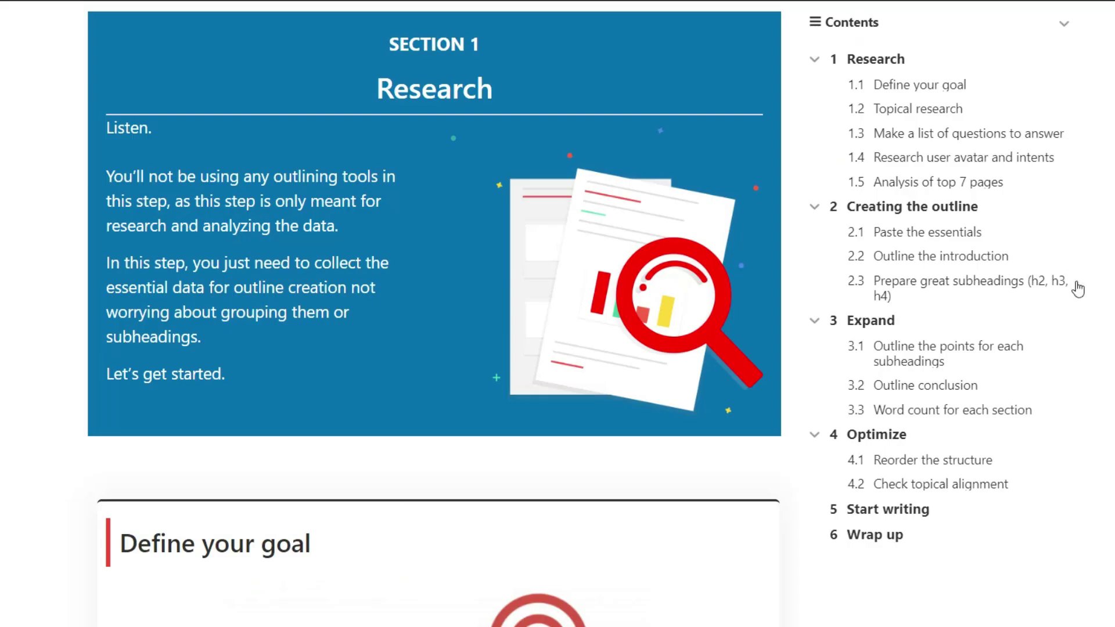
{"action": "scroll", "coordinate": [1078, 289], "scroll_direction": "down", "scroll_amount": 6}
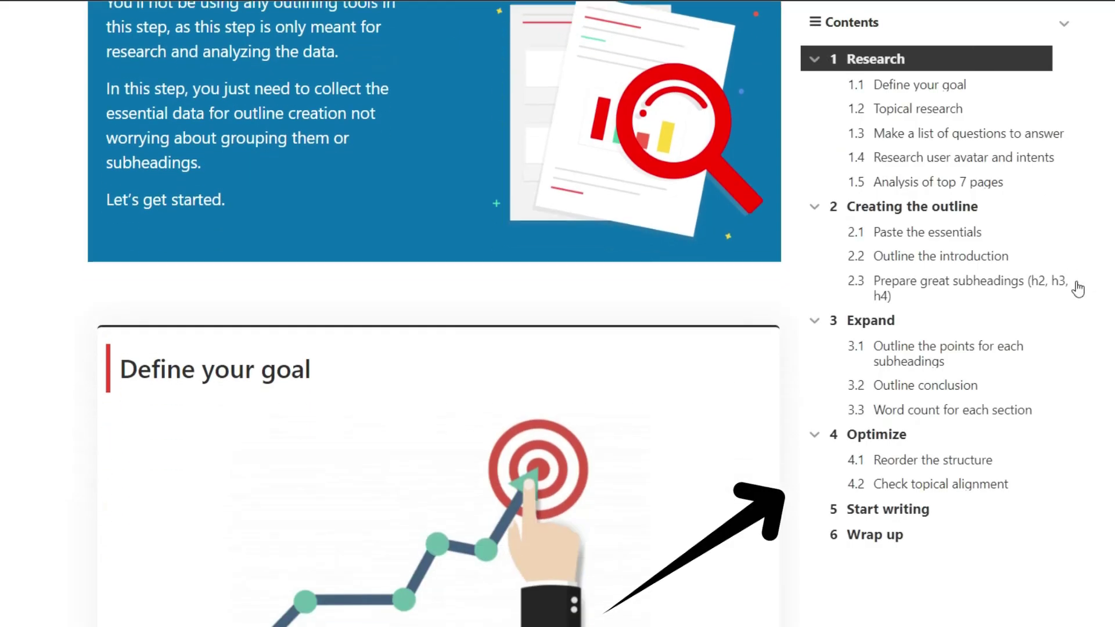
{"action": "scroll", "coordinate": [1107, 267], "scroll_direction": "down", "scroll_amount": 9}
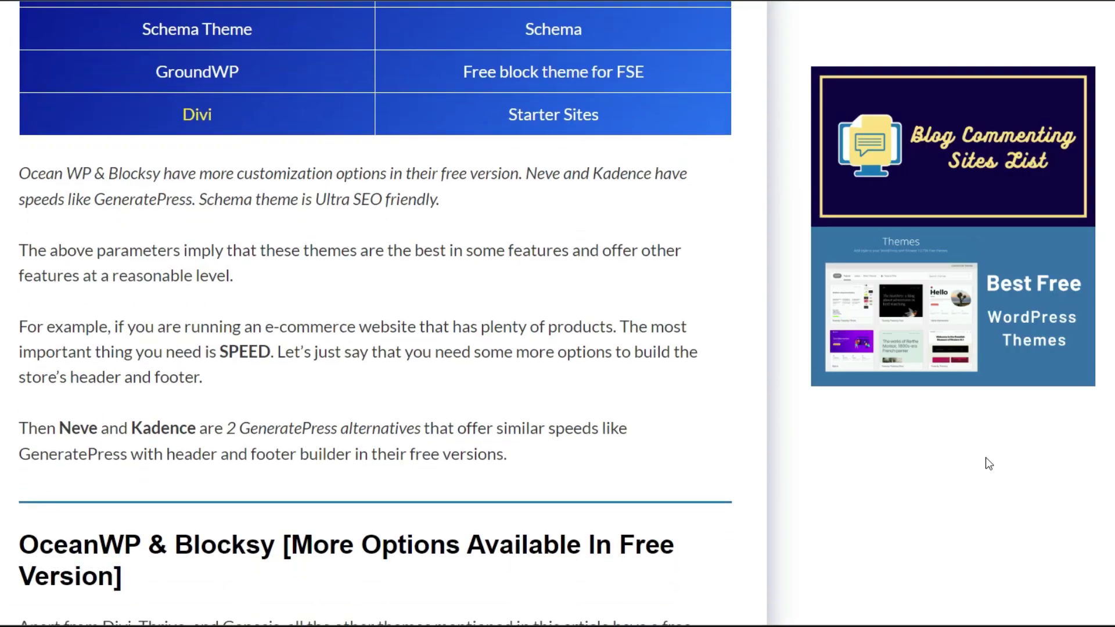
{"action": "scroll", "coordinate": [984, 457], "scroll_direction": "down", "scroll_amount": 12}
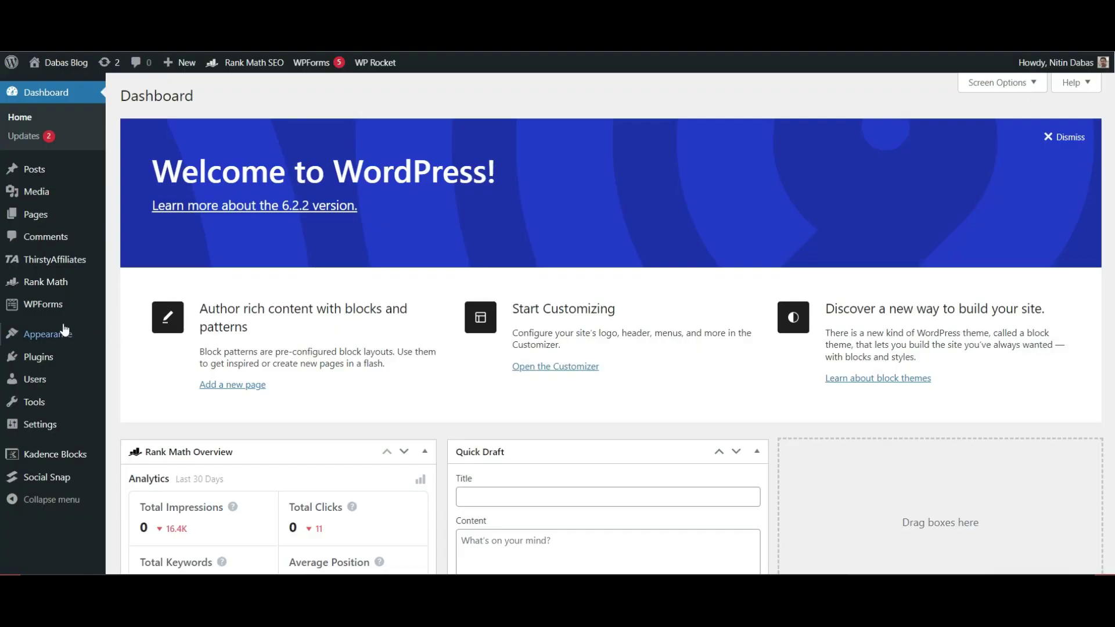
Step: Add a new element under Appearance > Kadence > Elements, skipping the element-type setup
{"action": "mouse_move", "coordinate": [51, 339]}
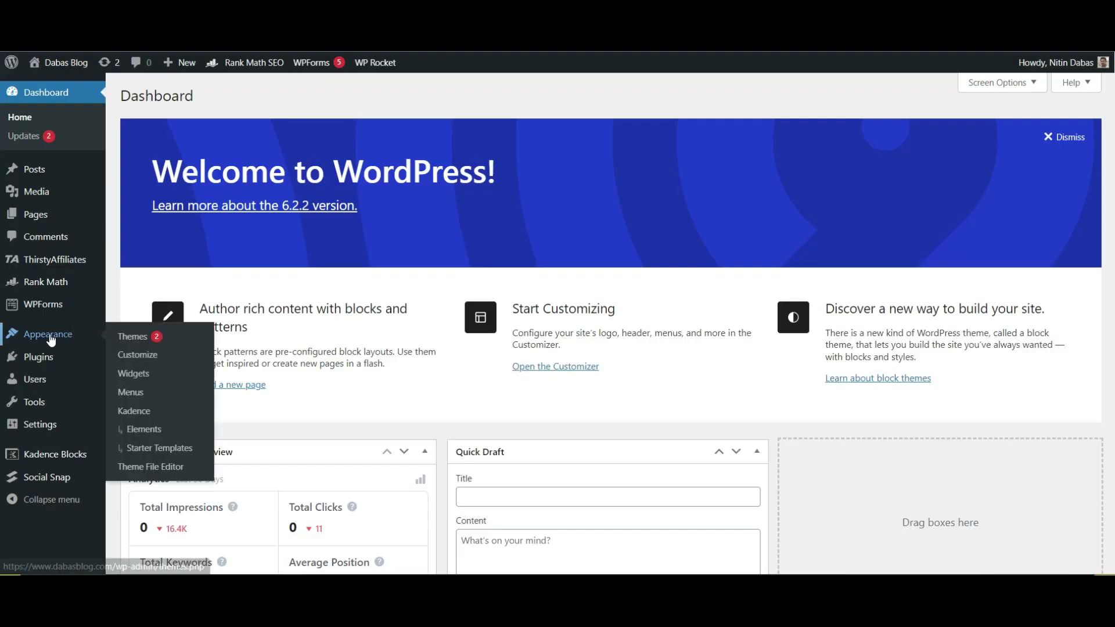
{"action": "left_click", "coordinate": [155, 434]}
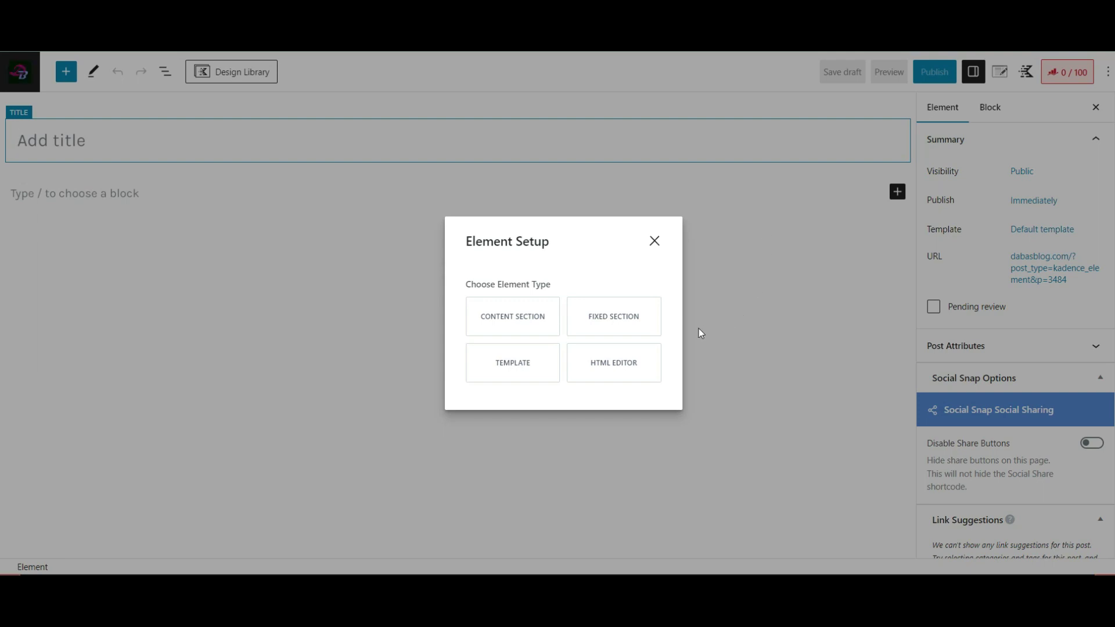
{"action": "left_click", "coordinate": [608, 321]}
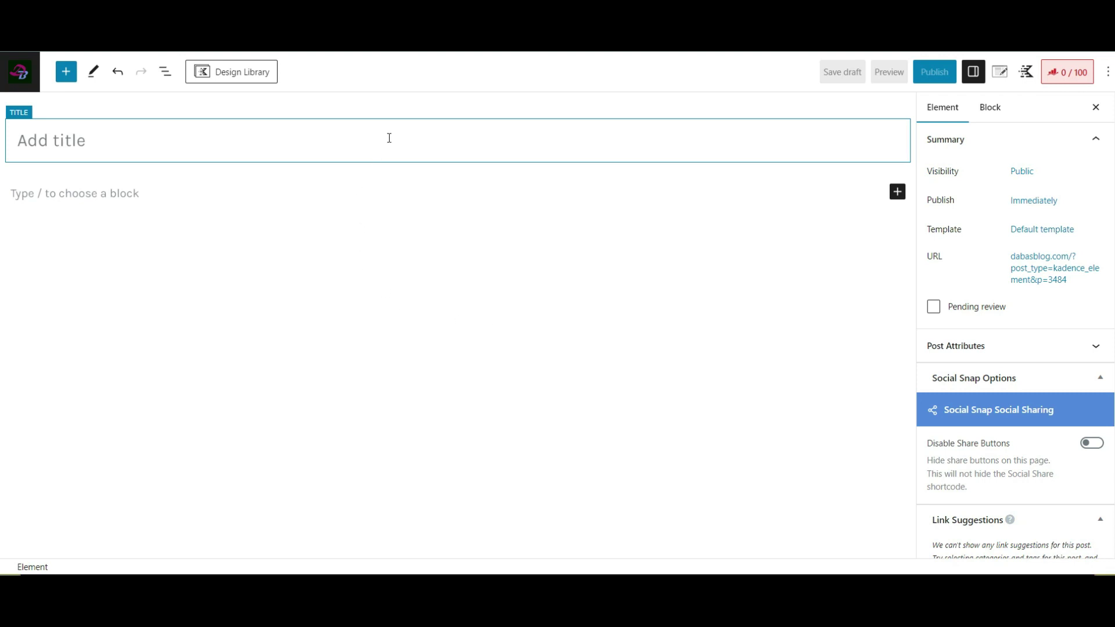
Step: Title the element 'Conditional Demo' and insert a single-column Row Layout block
{"action": "type", "text": "Condition"}
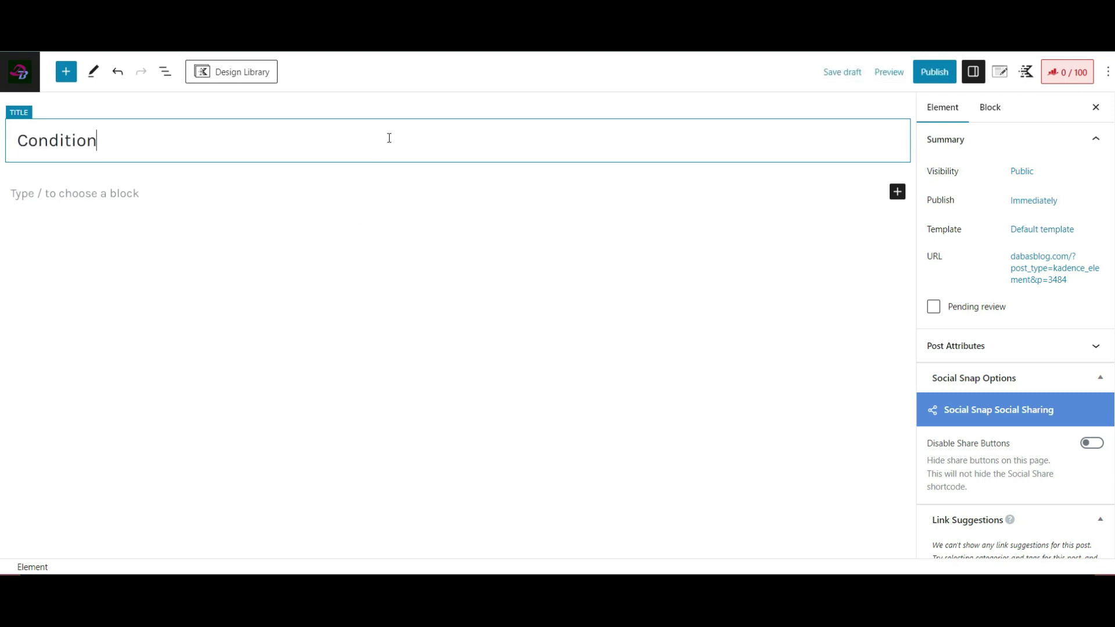
{"action": "type", "text": "al Demo"}
{"action": "key", "text": "Return"}
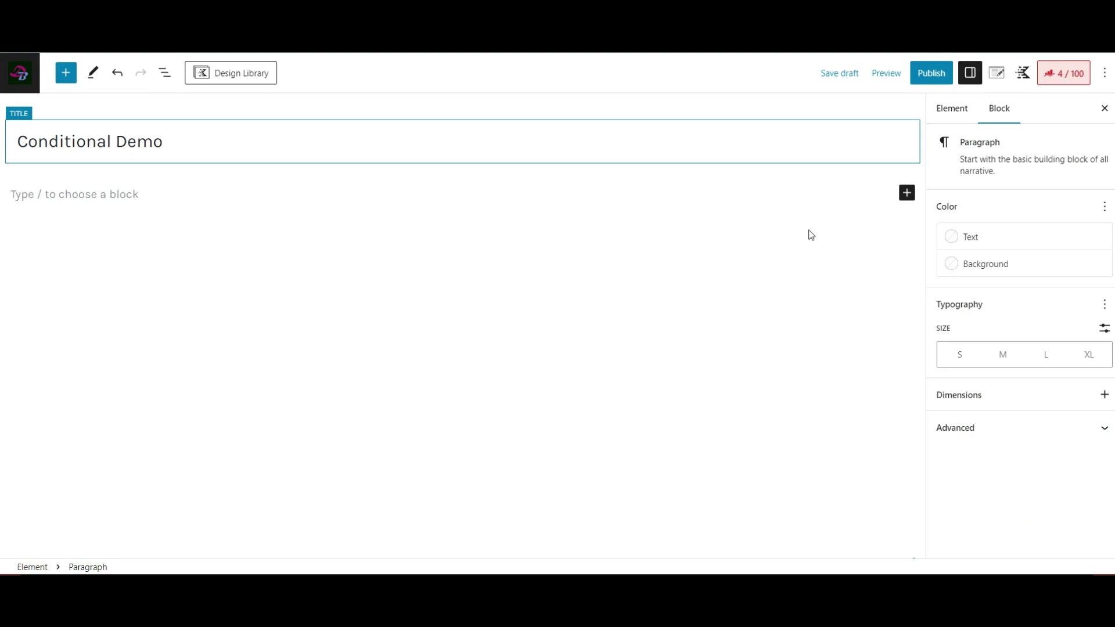
{"action": "left_click", "coordinate": [905, 193]}
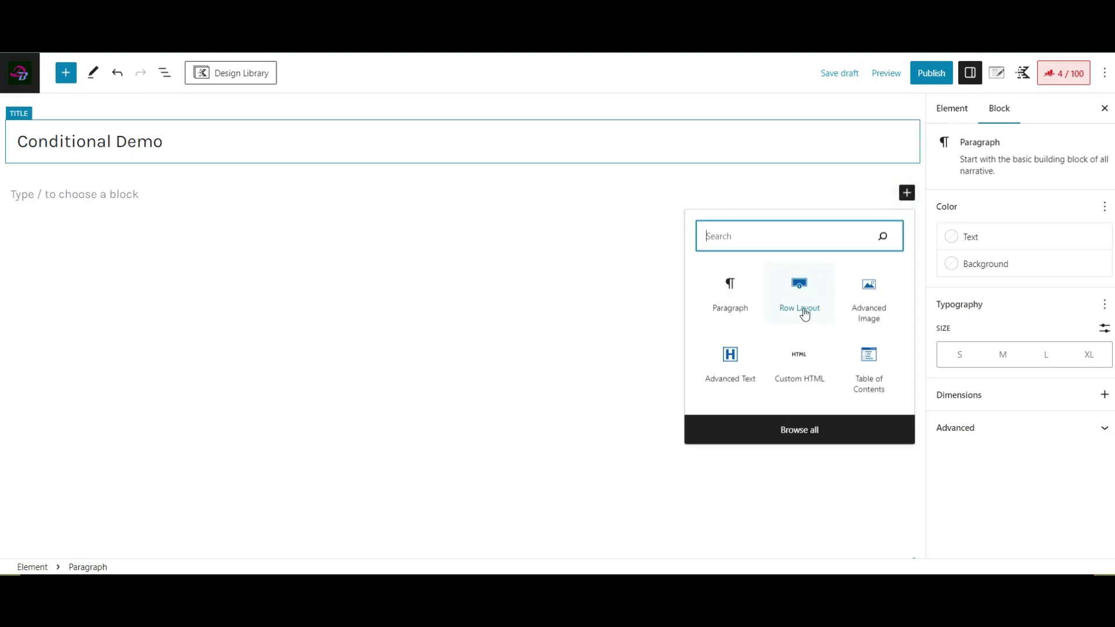
{"action": "left_click", "coordinate": [799, 309]}
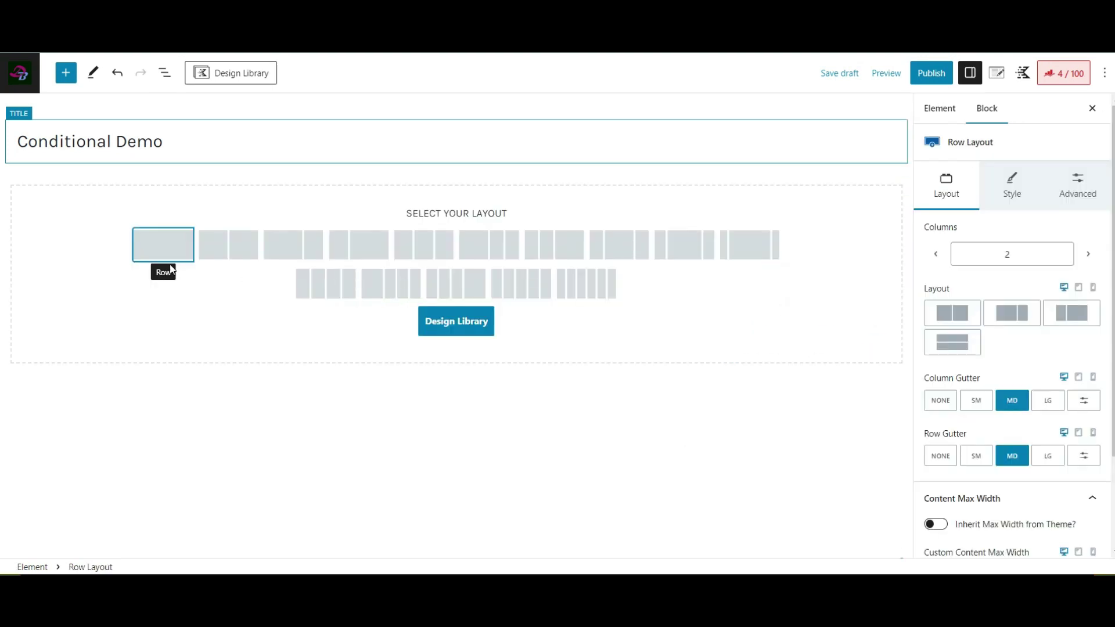
{"action": "left_click", "coordinate": [162, 254]}
Step: Add an Advanced Image of the SE Ranking discount banner in the column, max width 300
{"action": "left_click", "coordinate": [457, 216]}
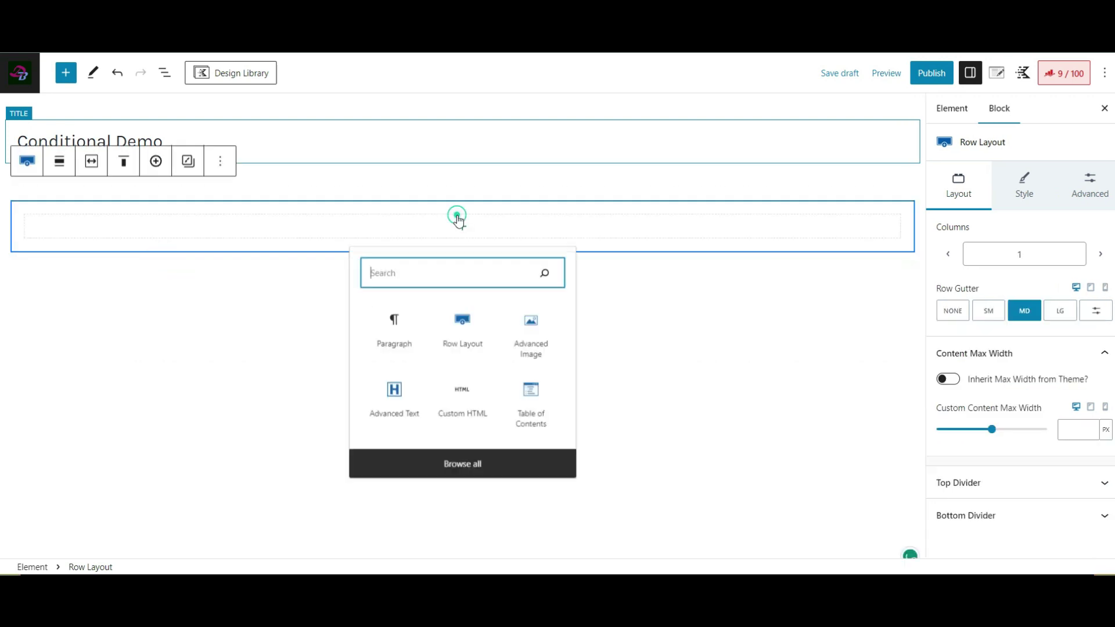
{"action": "left_click", "coordinate": [526, 329]}
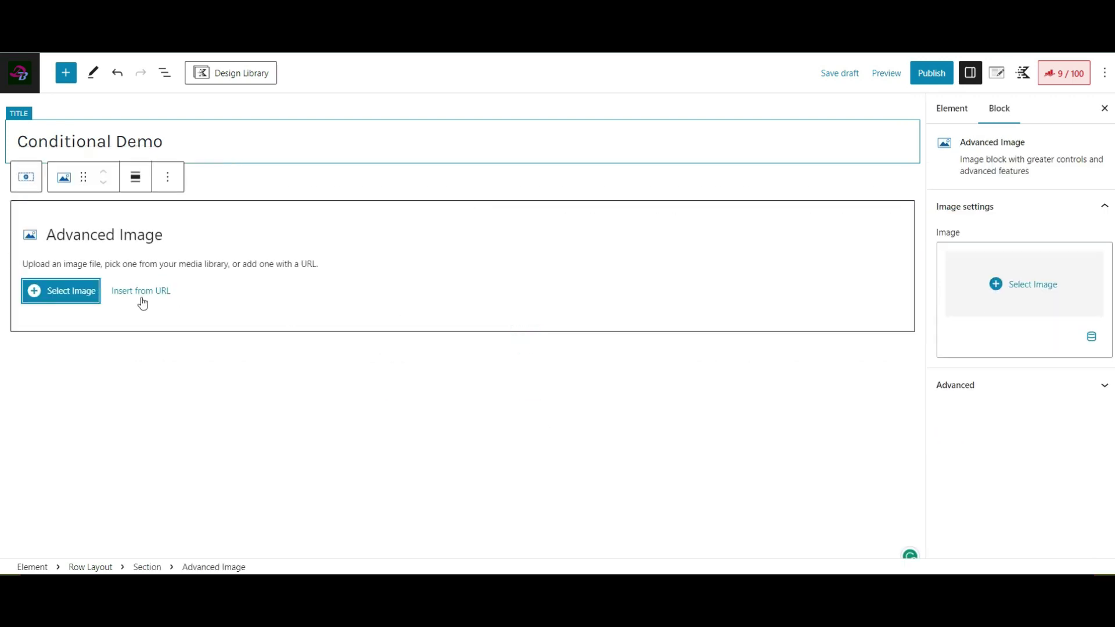
{"action": "left_click", "coordinate": [89, 290]}
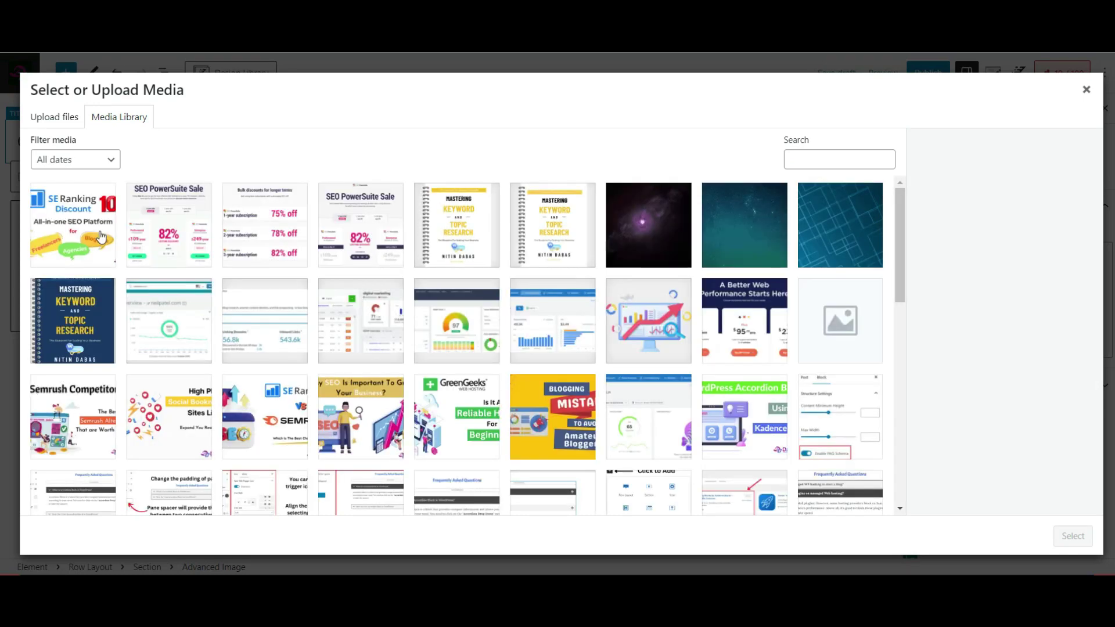
{"action": "left_click", "coordinate": [100, 232]}
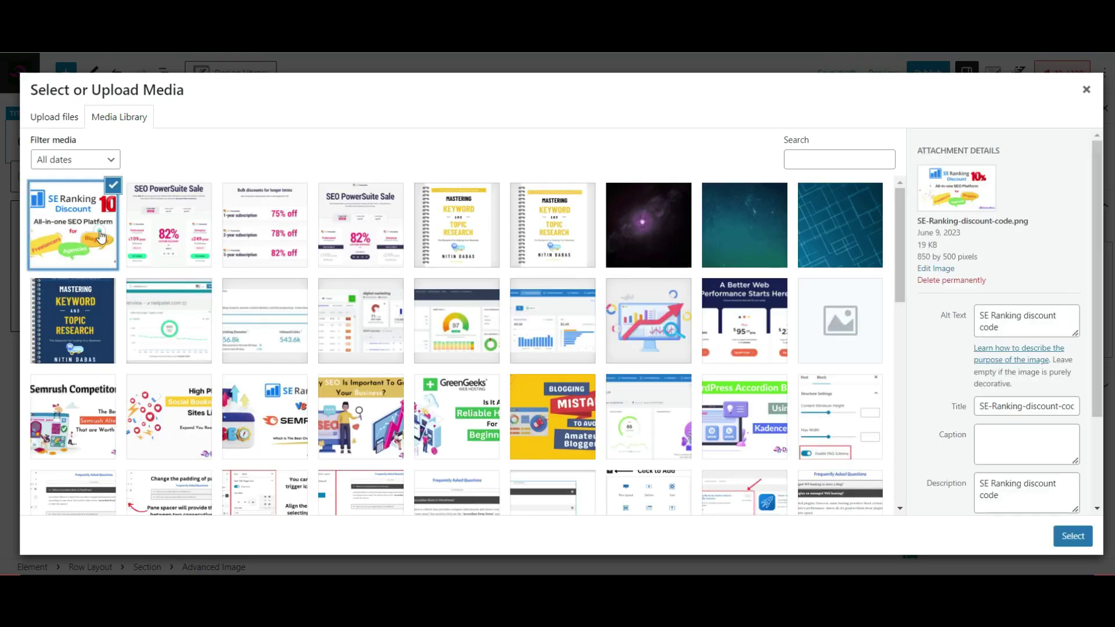
{"action": "left_click", "coordinate": [1081, 537]}
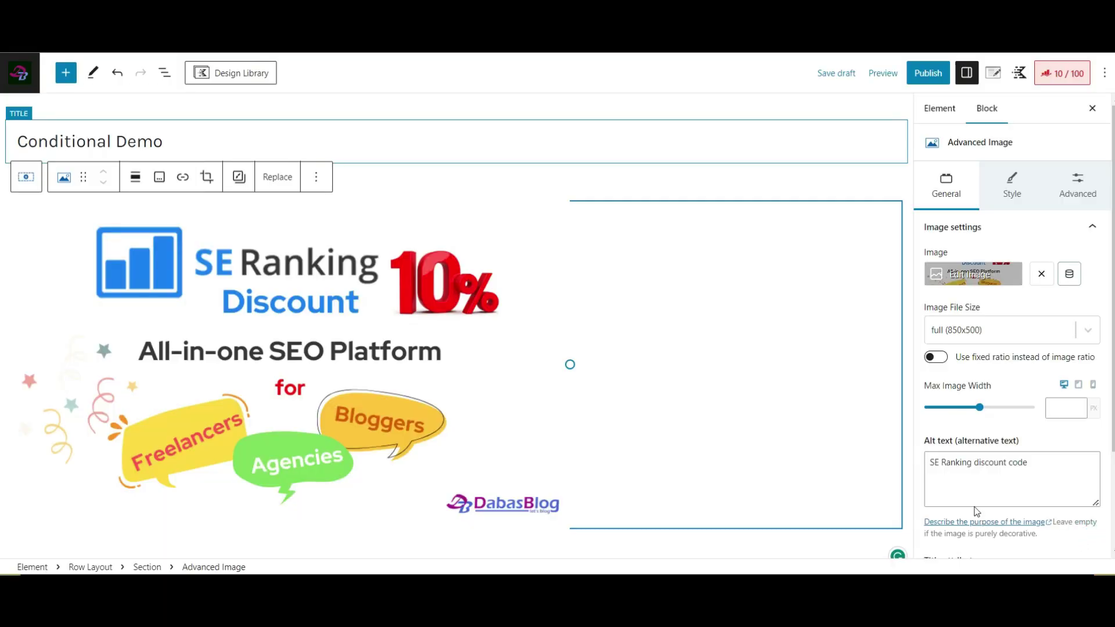
{"action": "type", "text": "300"}
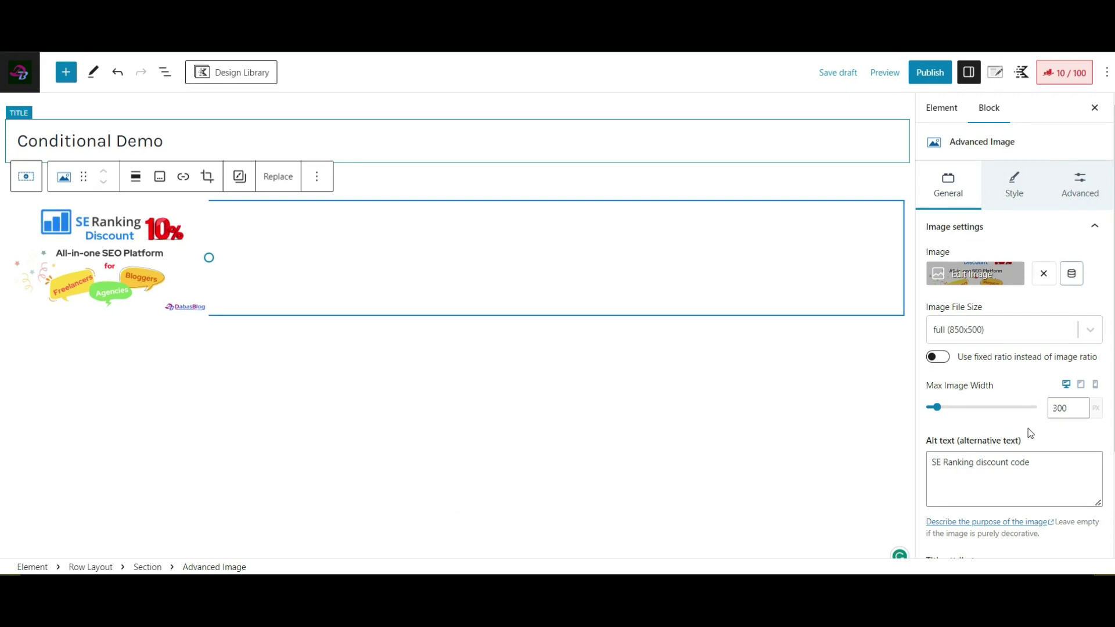
Step: Enable a box shadow on the SE Ranking image: 0 X, 0 Y, blur 10, spread 2
{"action": "left_click", "coordinate": [1014, 180]}
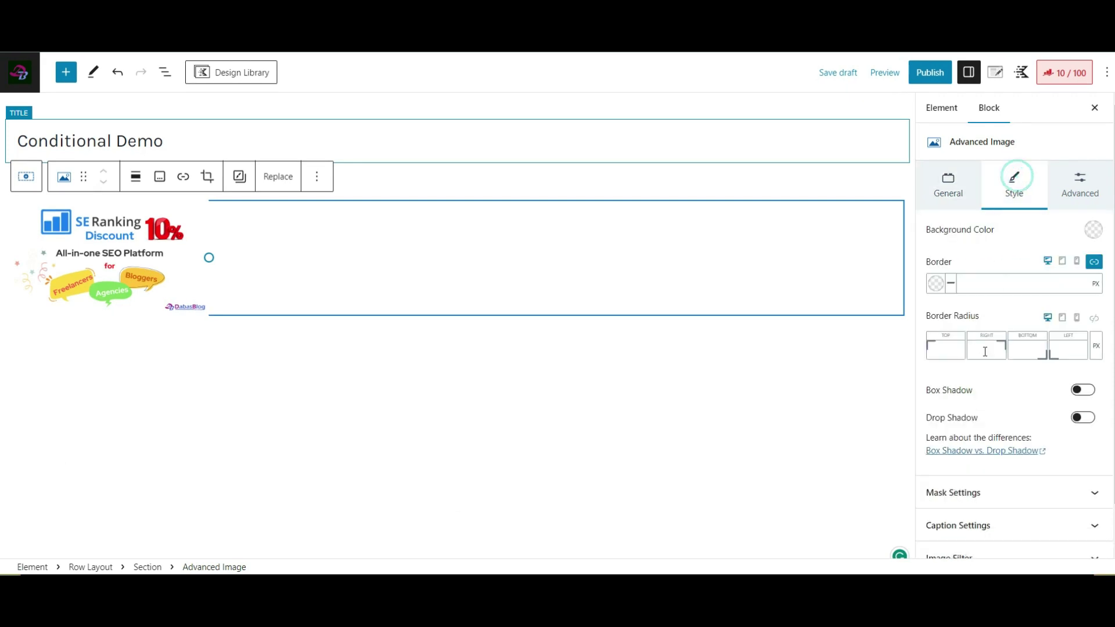
{"action": "left_click", "coordinate": [1081, 390]}
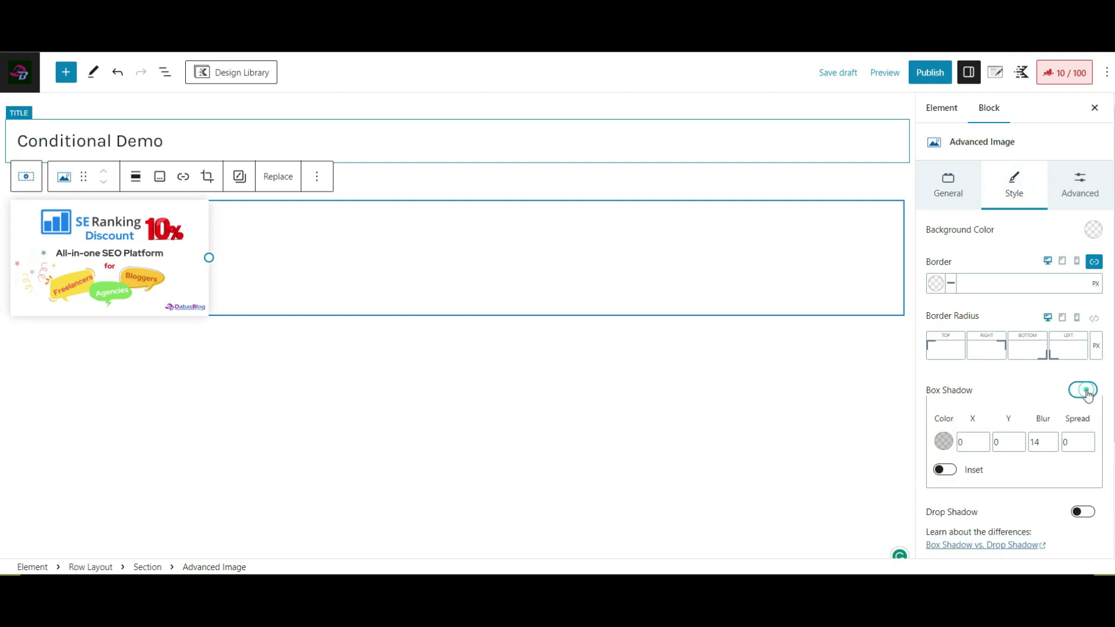
{"action": "left_click", "coordinate": [1088, 437]}
{"action": "left_click", "coordinate": [1088, 438]}
{"action": "left_click", "coordinate": [1052, 445]}
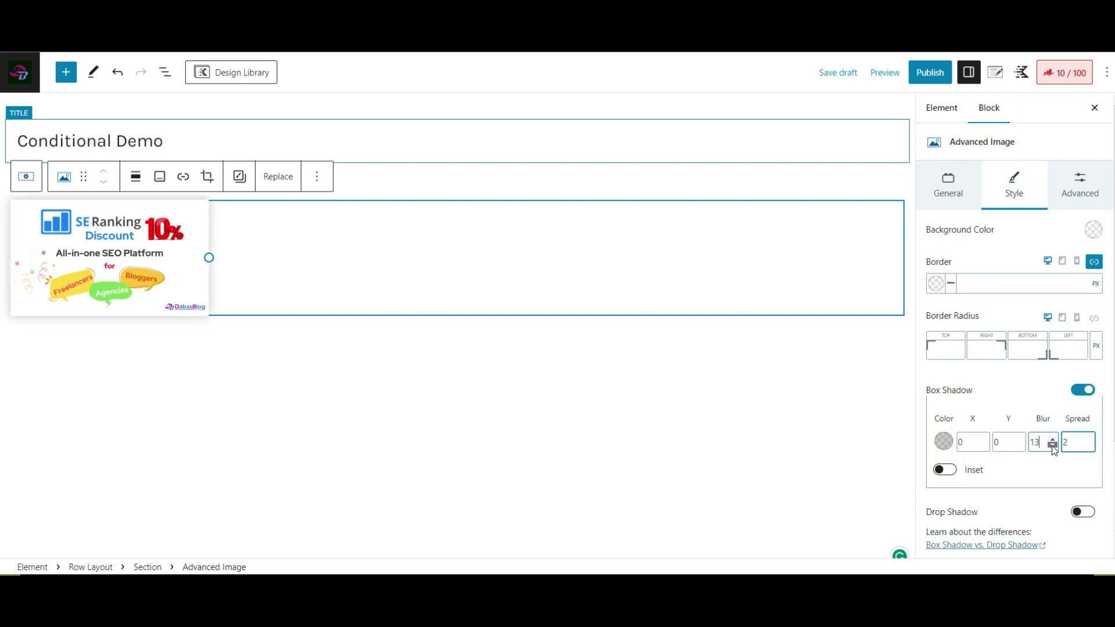
{"action": "left_click", "coordinate": [1052, 445]}
{"action": "left_click", "coordinate": [1052, 445]}
{"action": "left_click", "coordinate": [1052, 446]}
Step: Set the element's placement in Element Settings to Fixed Top After Scroll
{"action": "left_click", "coordinate": [995, 73]}
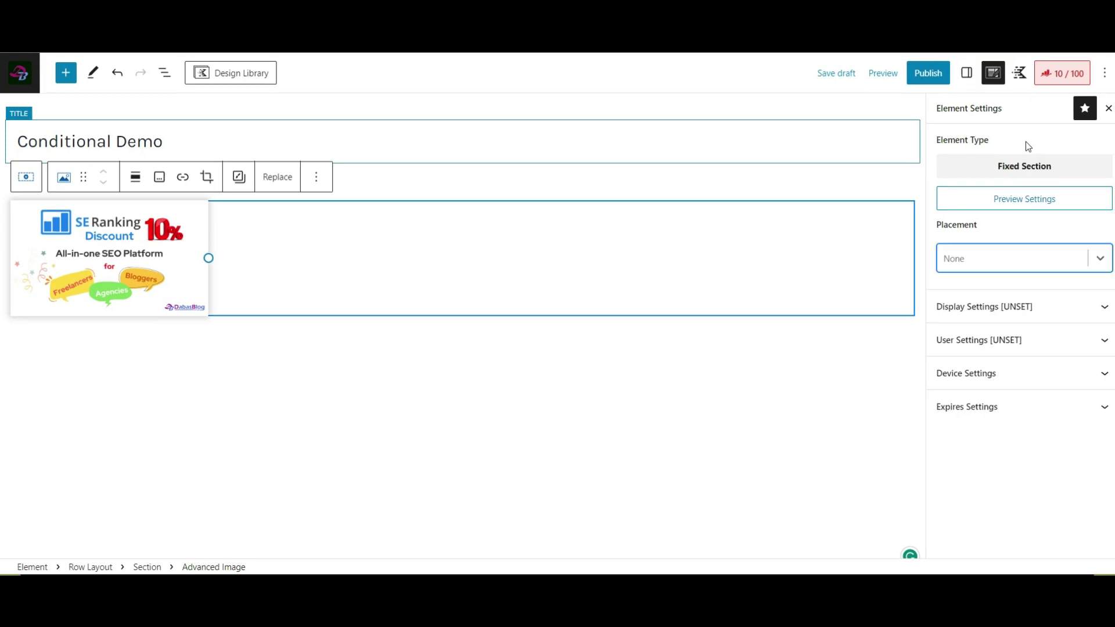
{"action": "left_click", "coordinate": [1038, 250]}
{"action": "left_click", "coordinate": [1023, 263]}
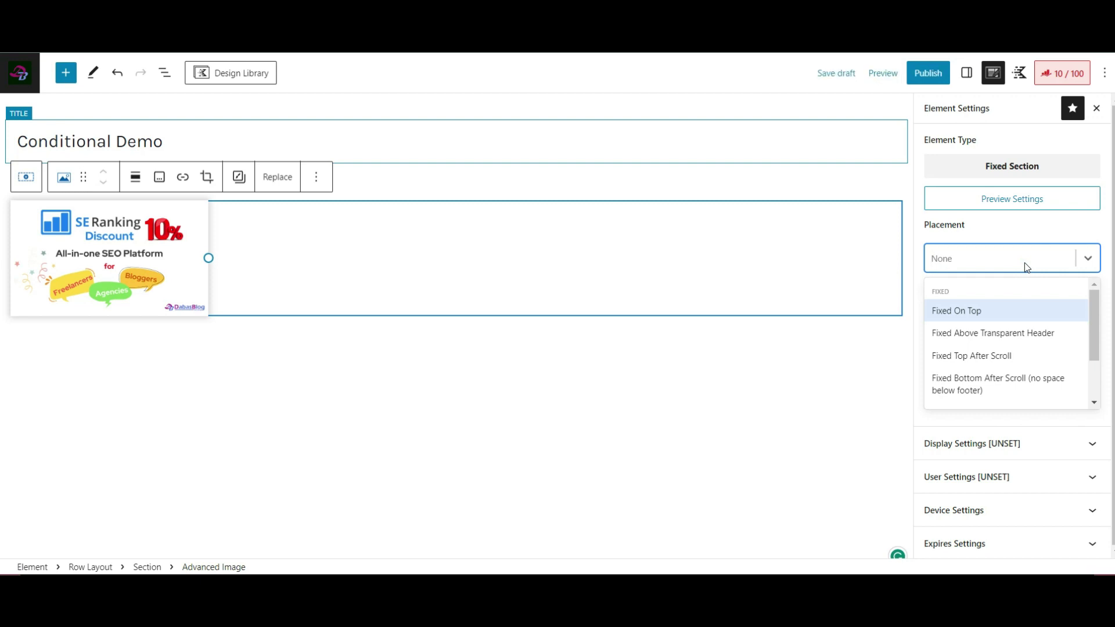
{"action": "left_click", "coordinate": [1035, 357]}
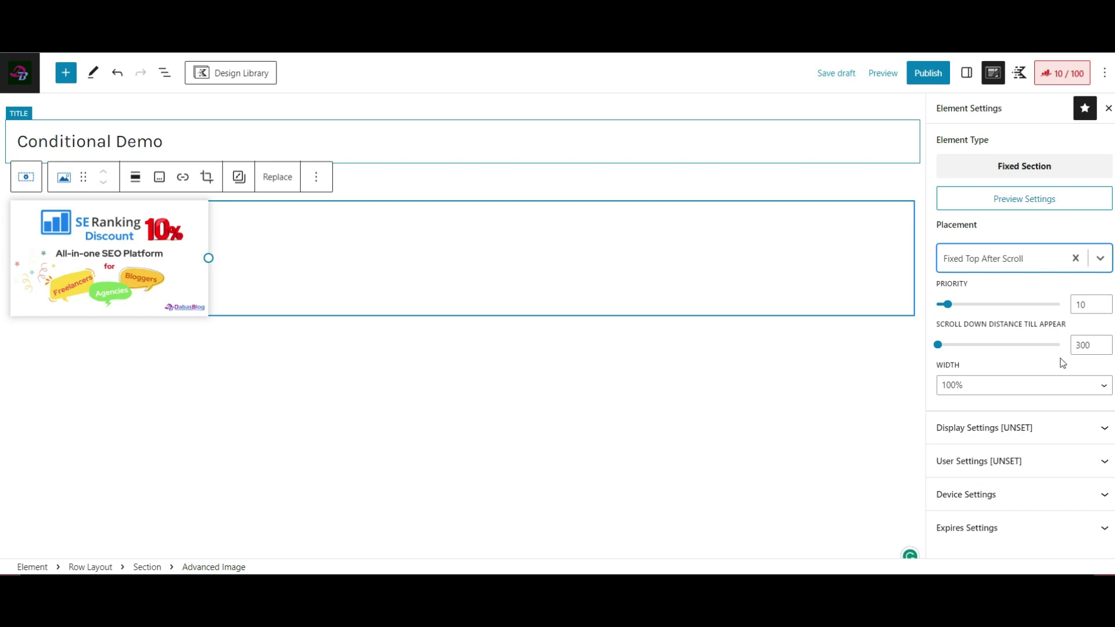
{"action": "left_click", "coordinate": [1037, 386]}
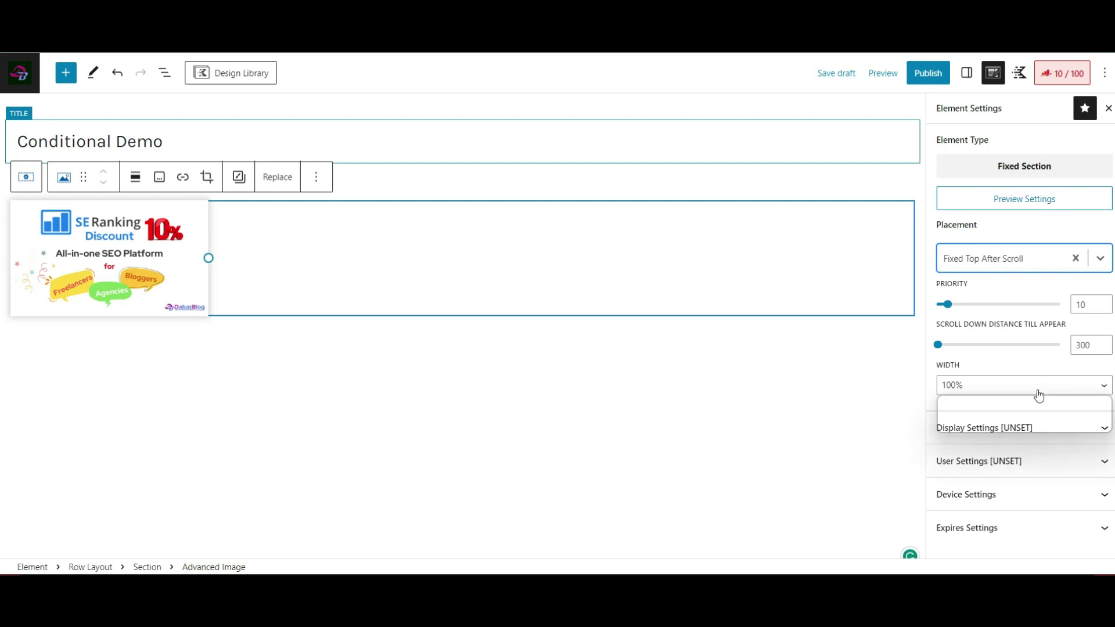
Step: Give the fixed element Auto width and 50 for both X and Y distance from edge
{"action": "left_click", "coordinate": [981, 413]}
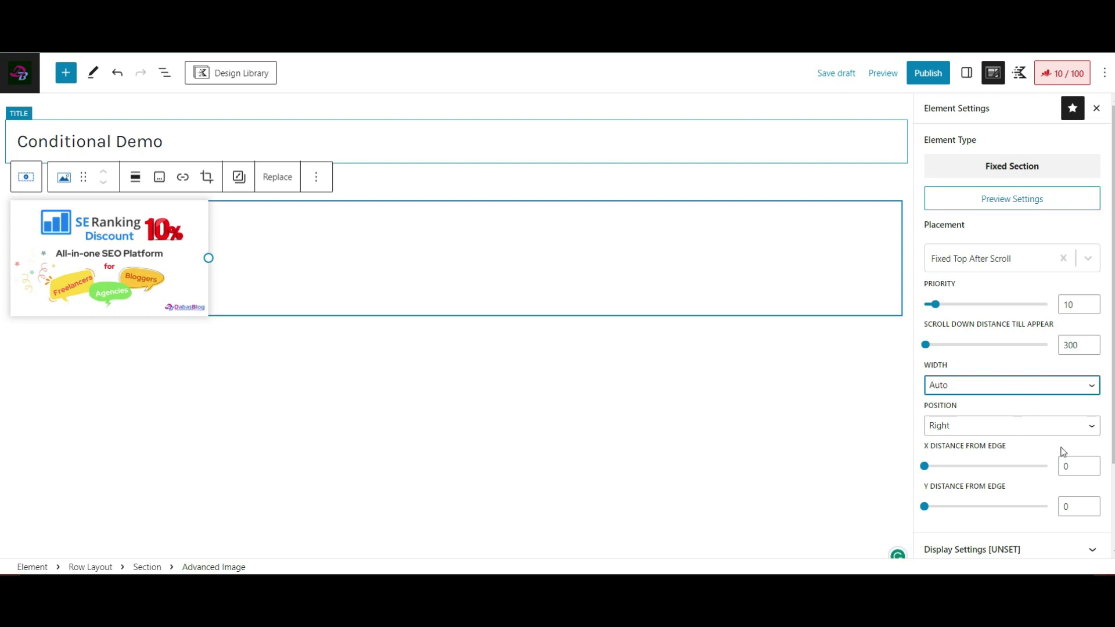
{"action": "left_click", "coordinate": [1062, 466]}
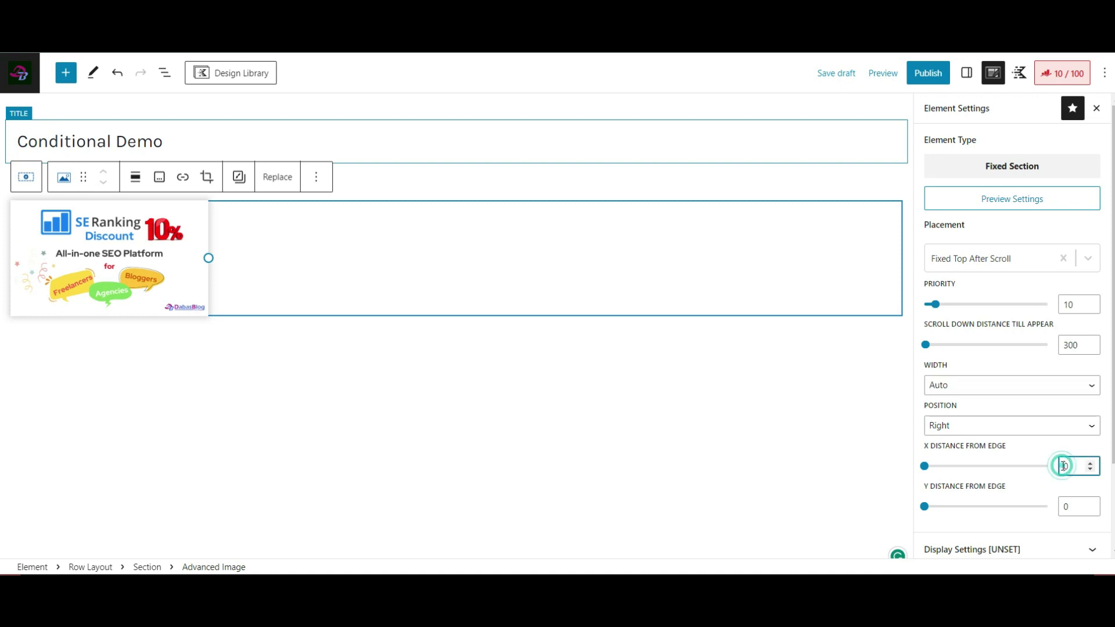
{"action": "type", "text": "5"}
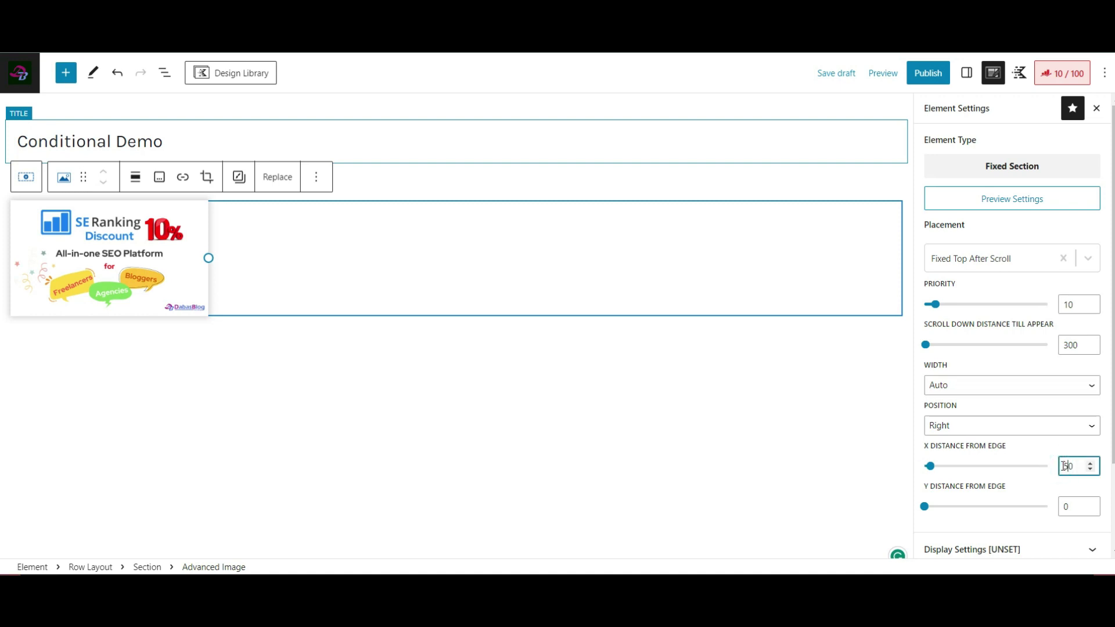
{"action": "left_click", "coordinate": [1064, 506]}
{"action": "type", "text": "5"}
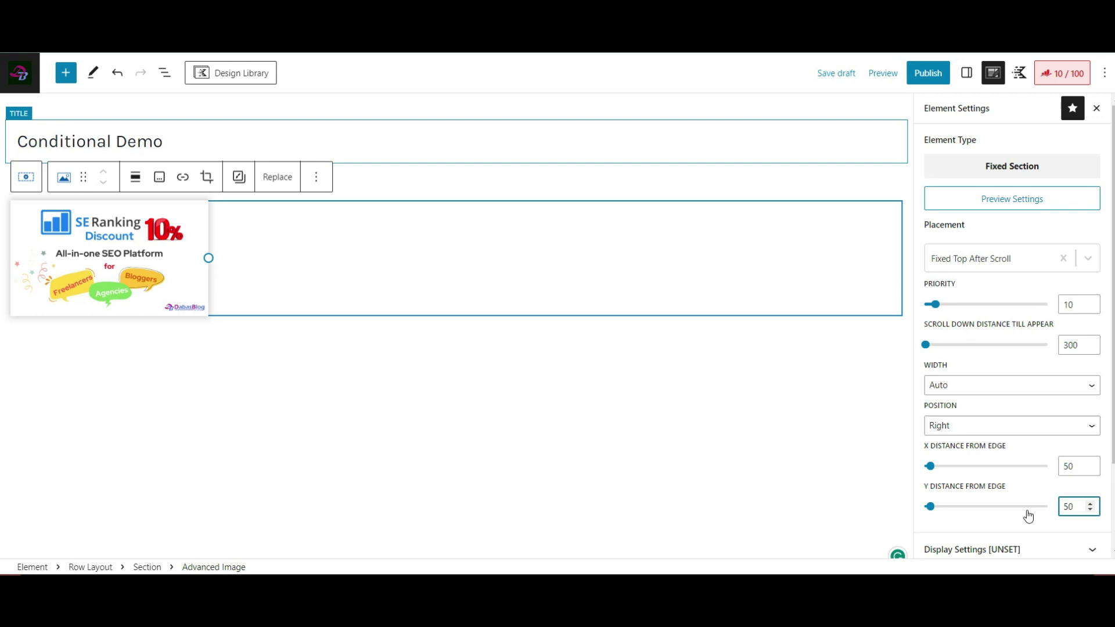
{"action": "left_click", "coordinate": [1004, 489]}
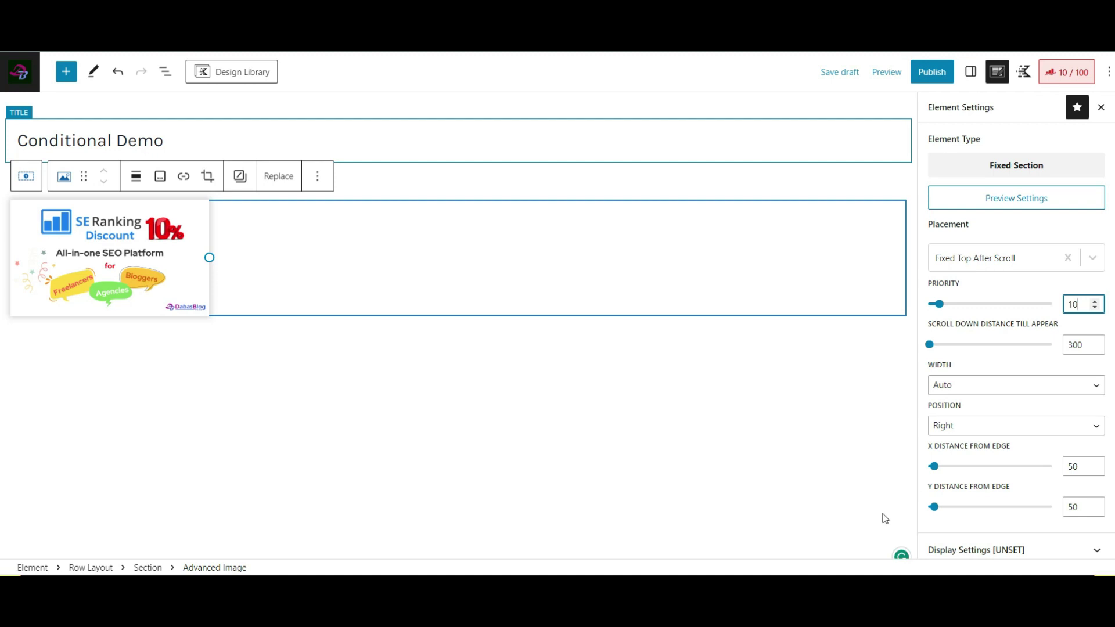
Step: Expand Display Settings and set Show On to Single Posts
{"action": "left_click", "coordinate": [965, 548]}
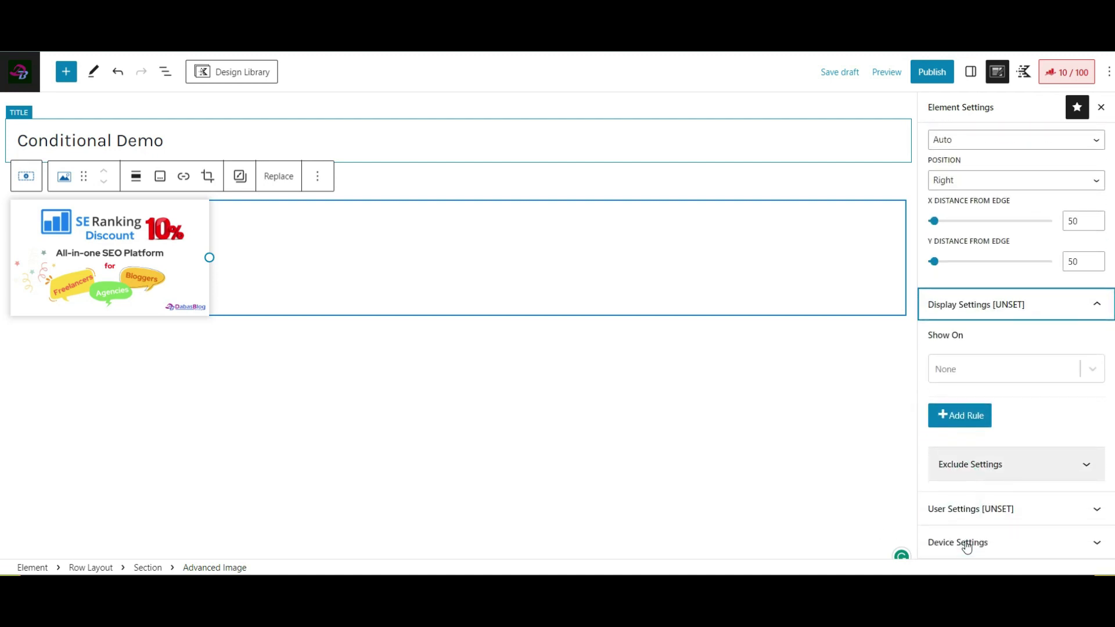
{"action": "scroll", "coordinate": [966, 549], "scroll_direction": "down", "scroll_amount": 1}
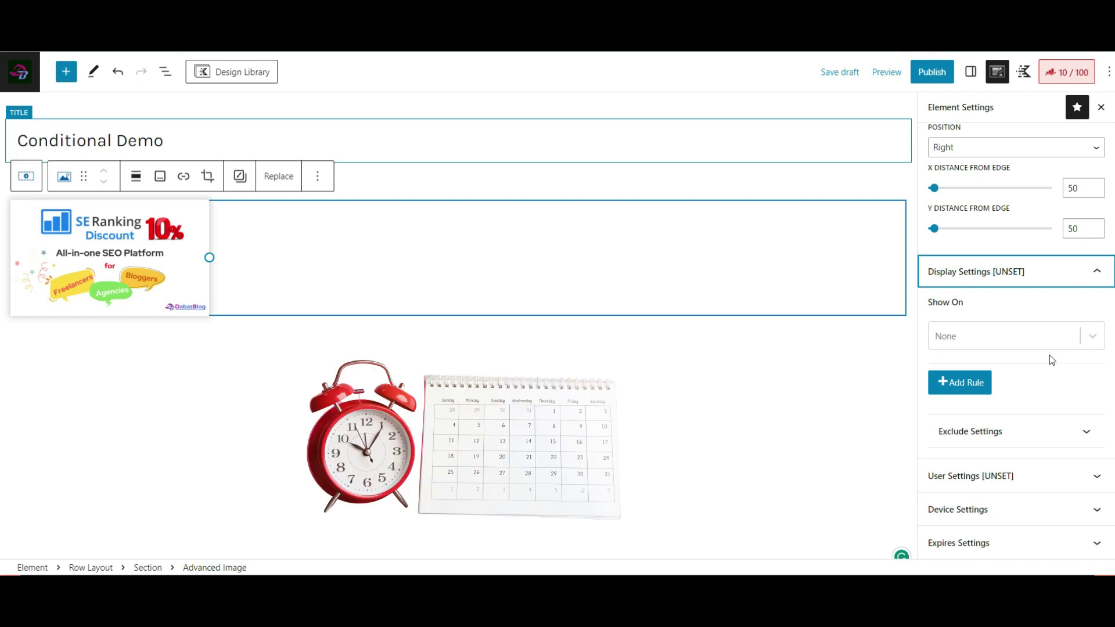
{"action": "left_click", "coordinate": [1028, 340]}
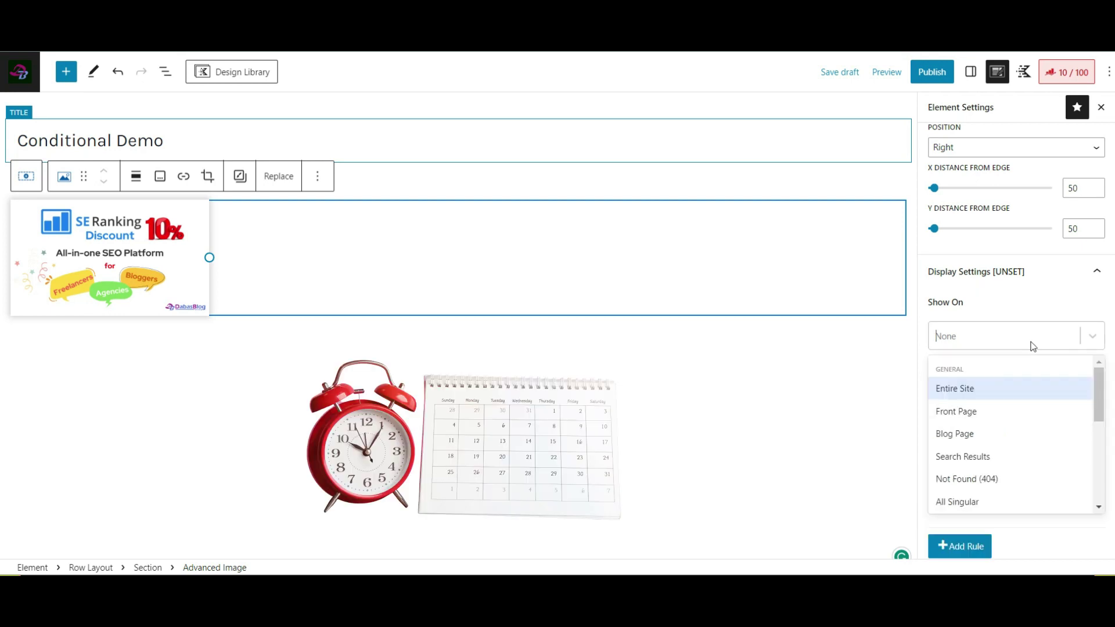
{"action": "scroll", "coordinate": [1005, 470], "scroll_direction": "down", "scroll_amount": 4}
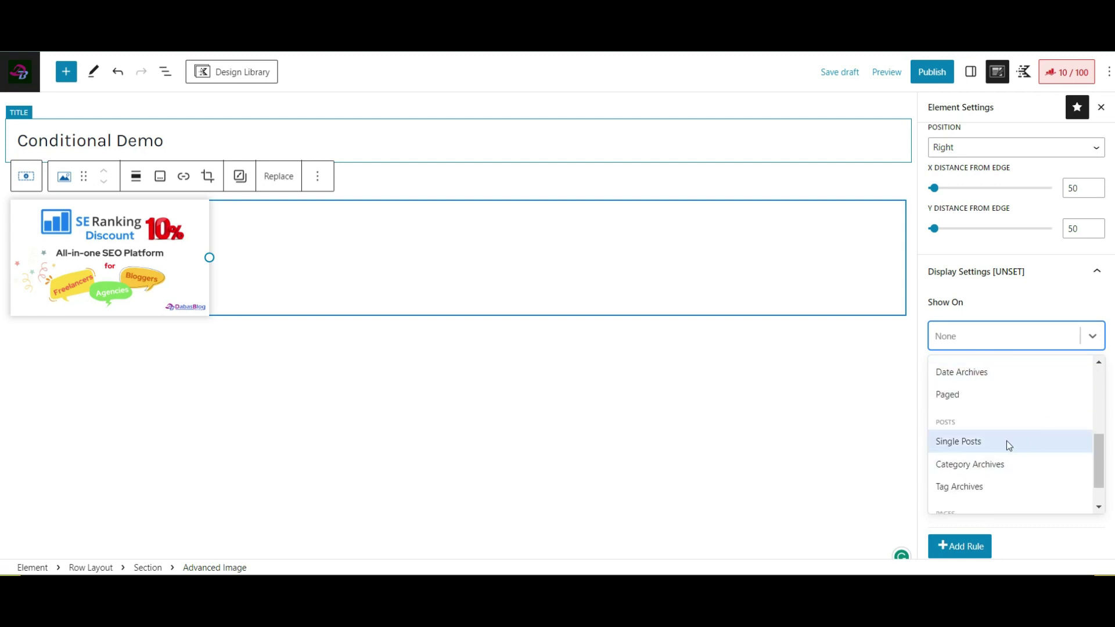
{"action": "left_click", "coordinate": [980, 446]}
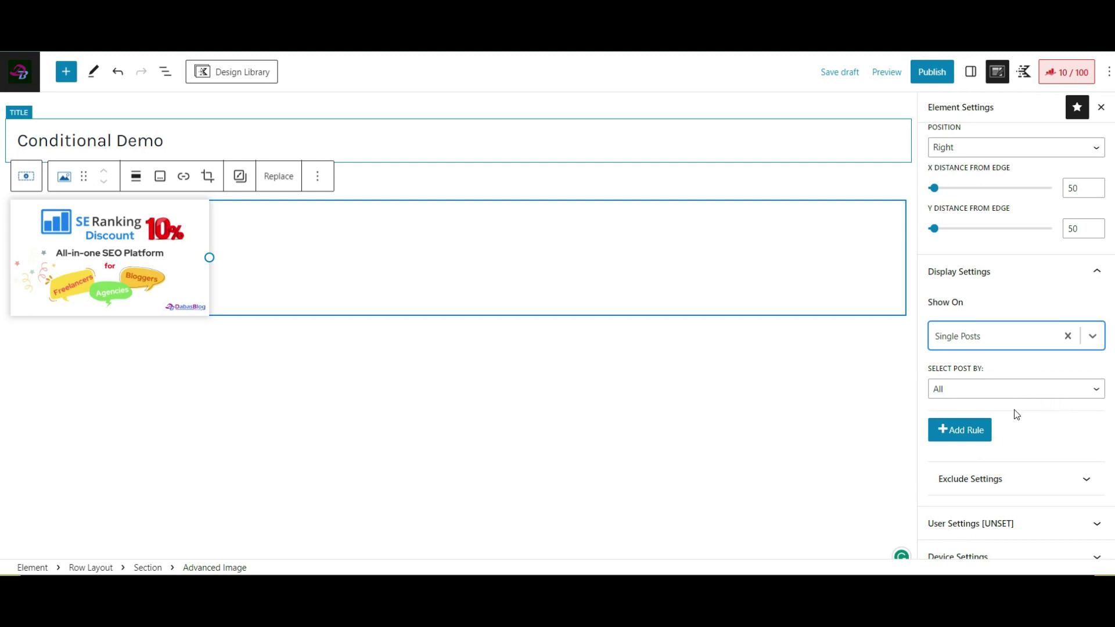
Step: Set Select Post By to Individually without choosing any posts, then expand Exclude Settings
{"action": "left_click", "coordinate": [1020, 392]}
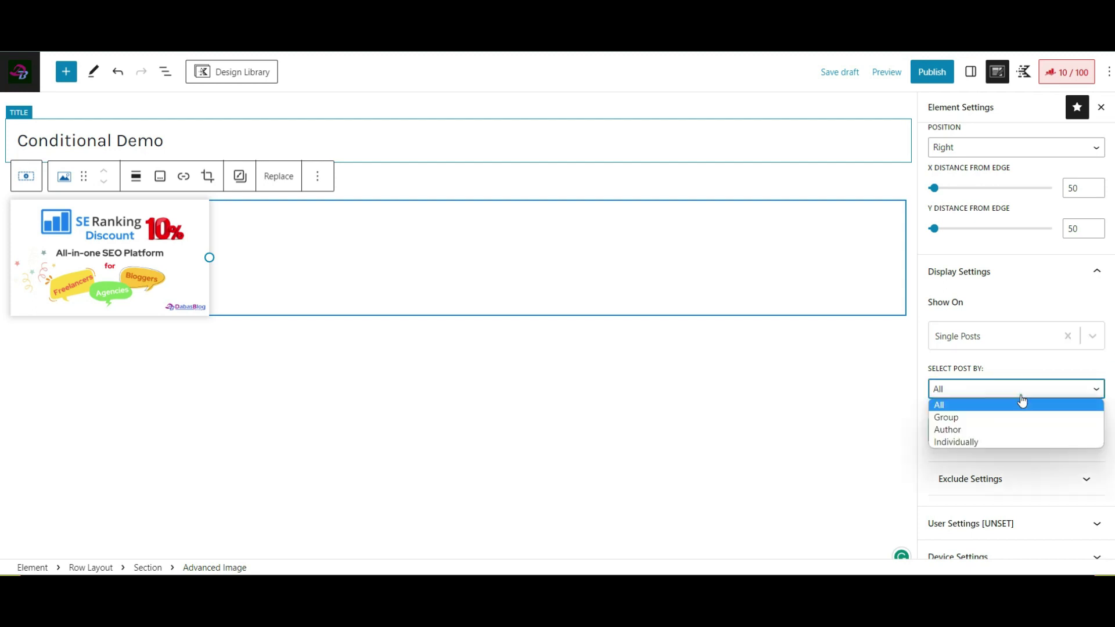
{"action": "left_click", "coordinate": [974, 440]}
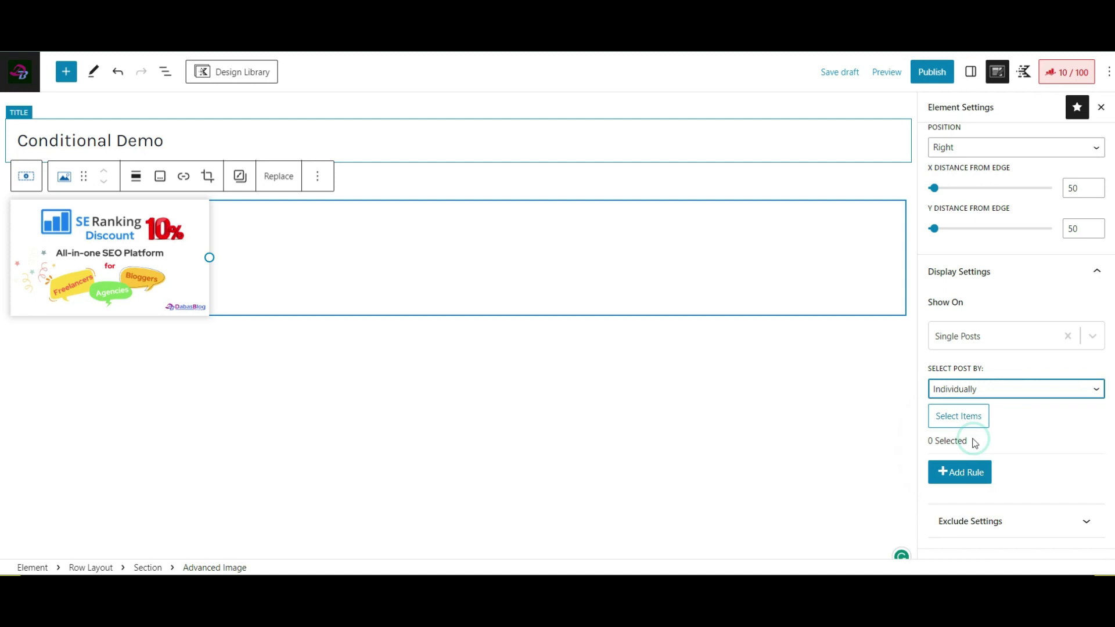
{"action": "left_click", "coordinate": [951, 416]}
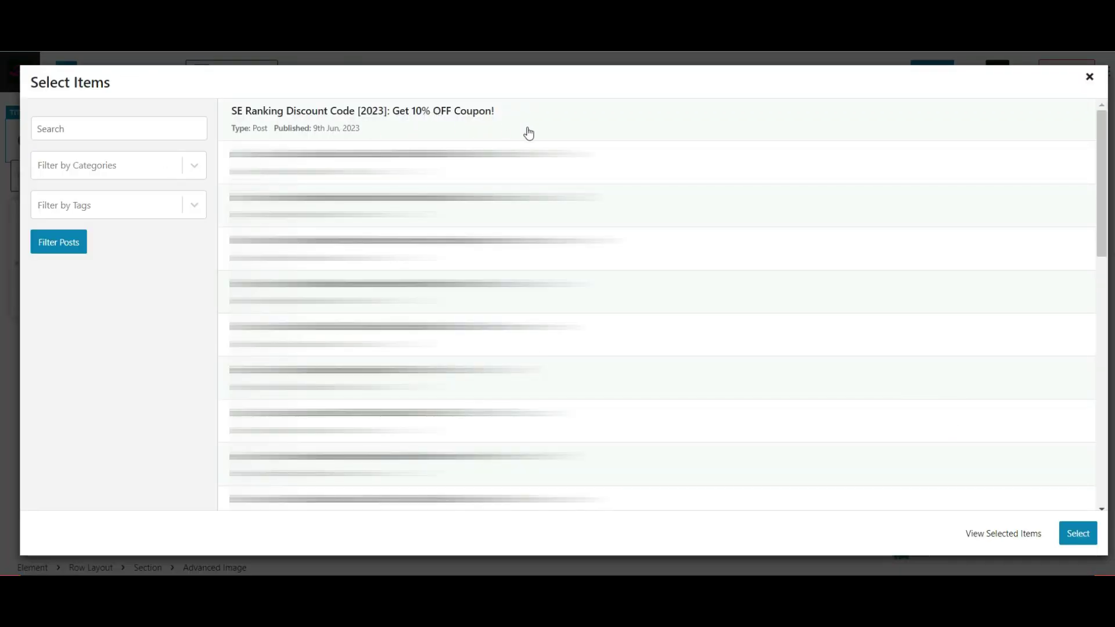
{"action": "key", "text": "Escape"}
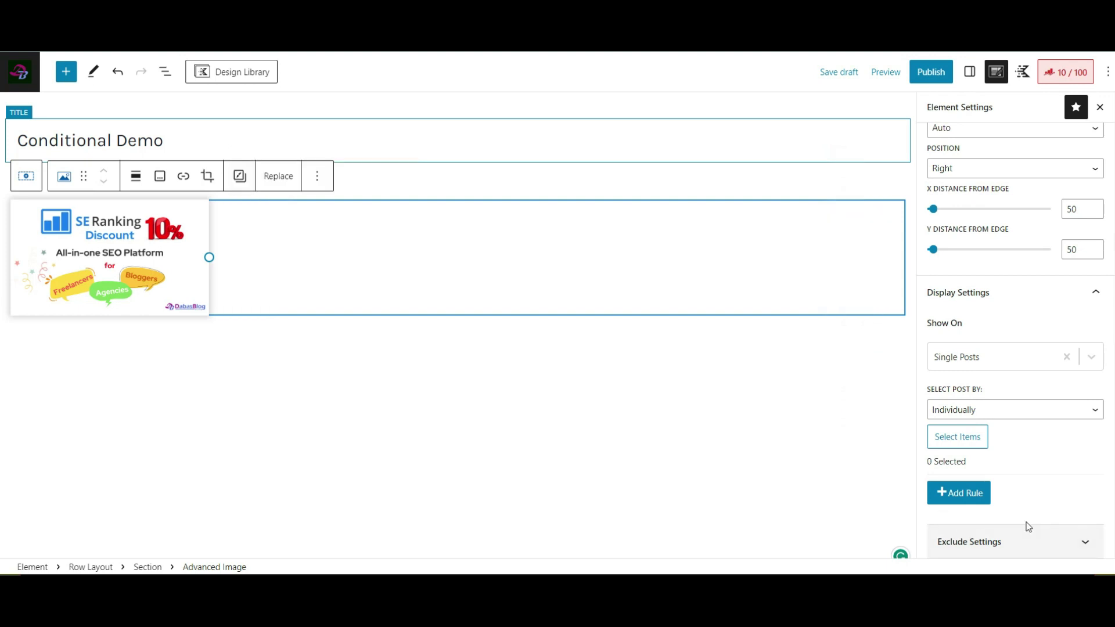
{"action": "left_click", "coordinate": [1042, 538]}
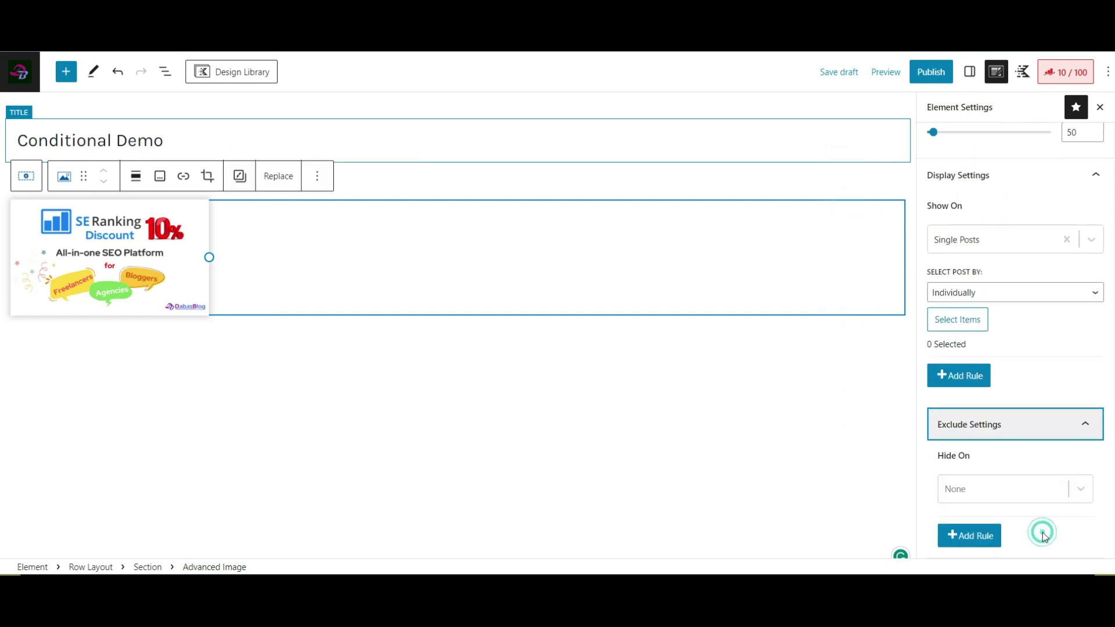
Step: Leave the exclude Hide On list at None and make the element visible to All Users
{"action": "left_click", "coordinate": [1023, 488]}
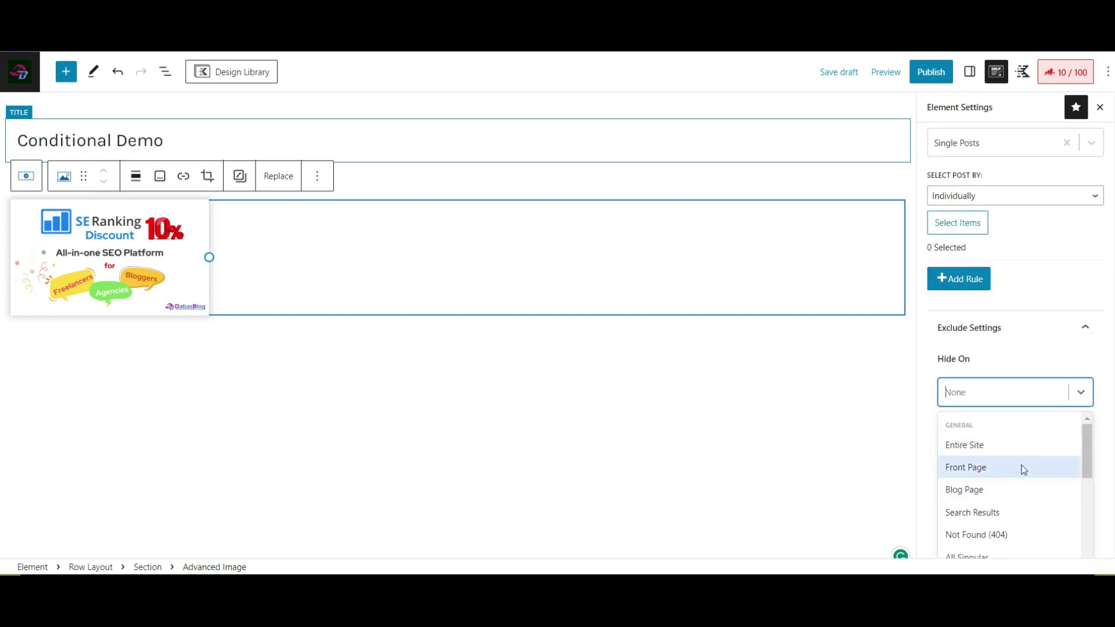
{"action": "left_click", "coordinate": [1064, 361]}
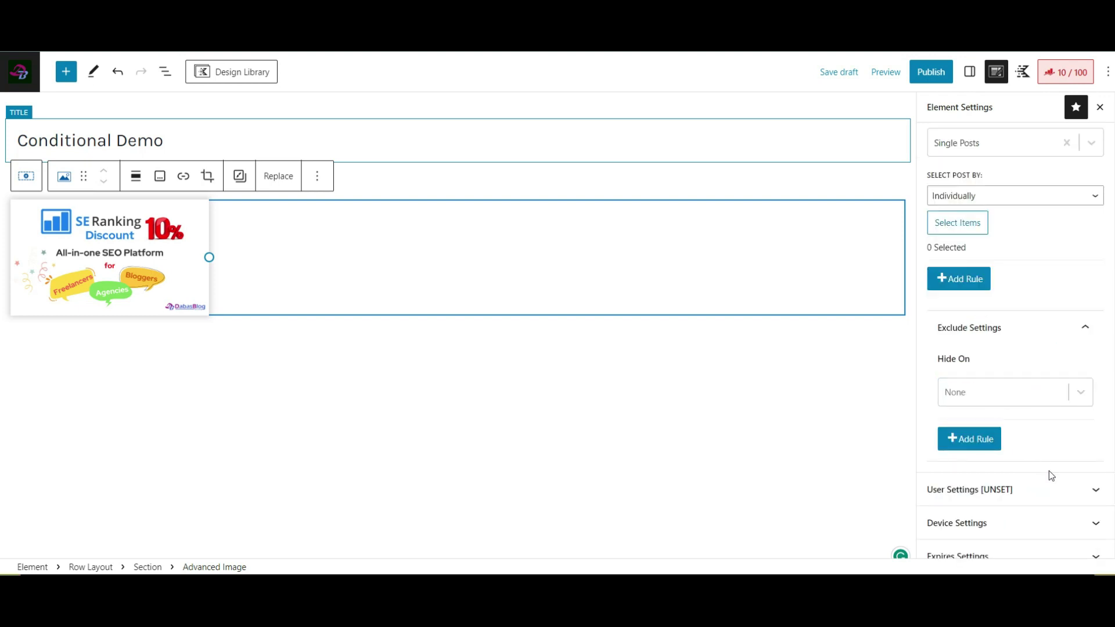
{"action": "left_click", "coordinate": [1019, 482]}
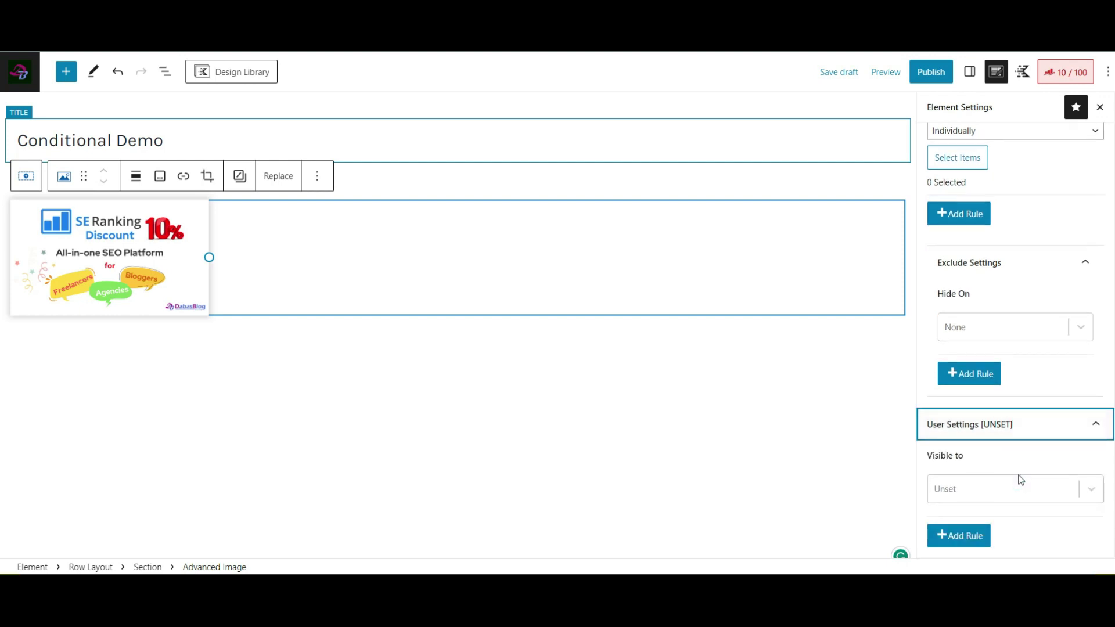
{"action": "left_click", "coordinate": [986, 487]}
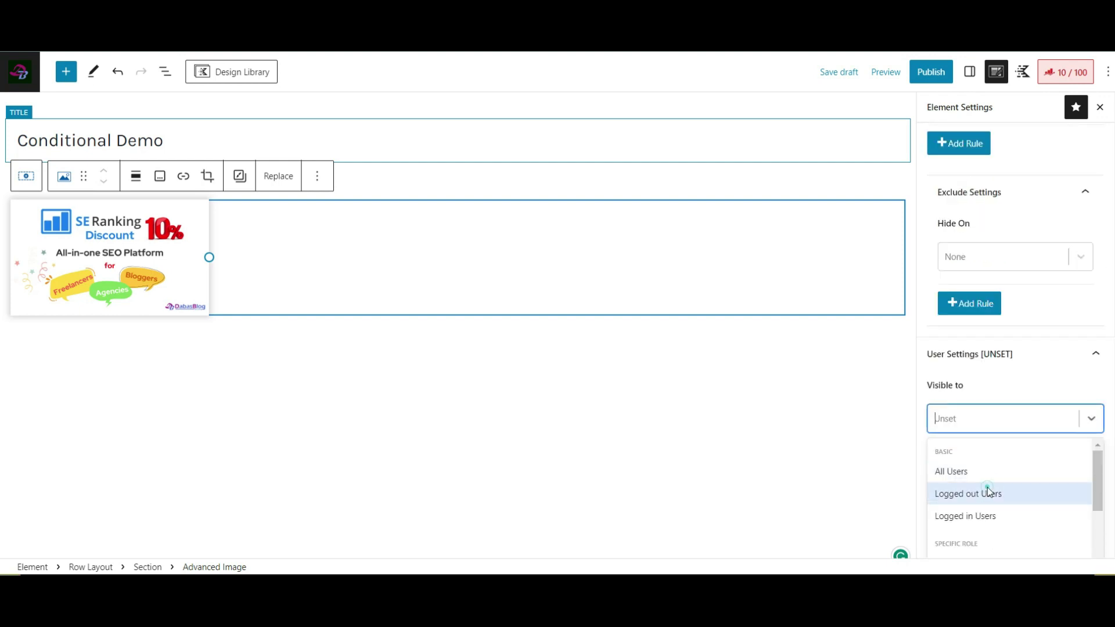
{"action": "left_click", "coordinate": [954, 481]}
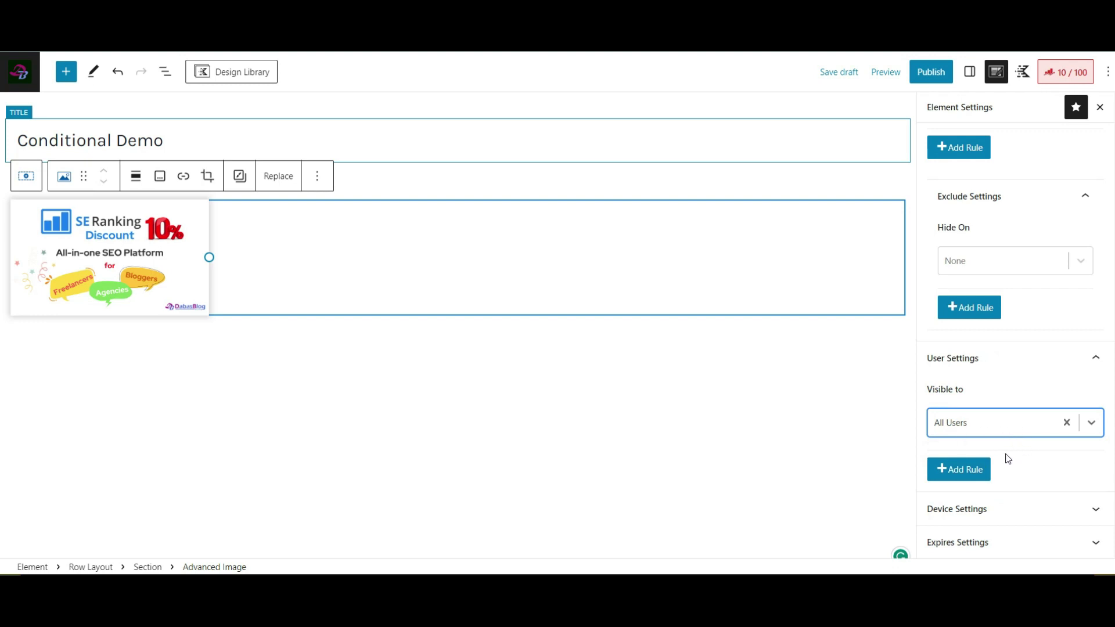
Step: Set Device Settings Show on Device to Desktop only
{"action": "left_click", "coordinate": [998, 508]}
{"action": "left_click", "coordinate": [977, 509]}
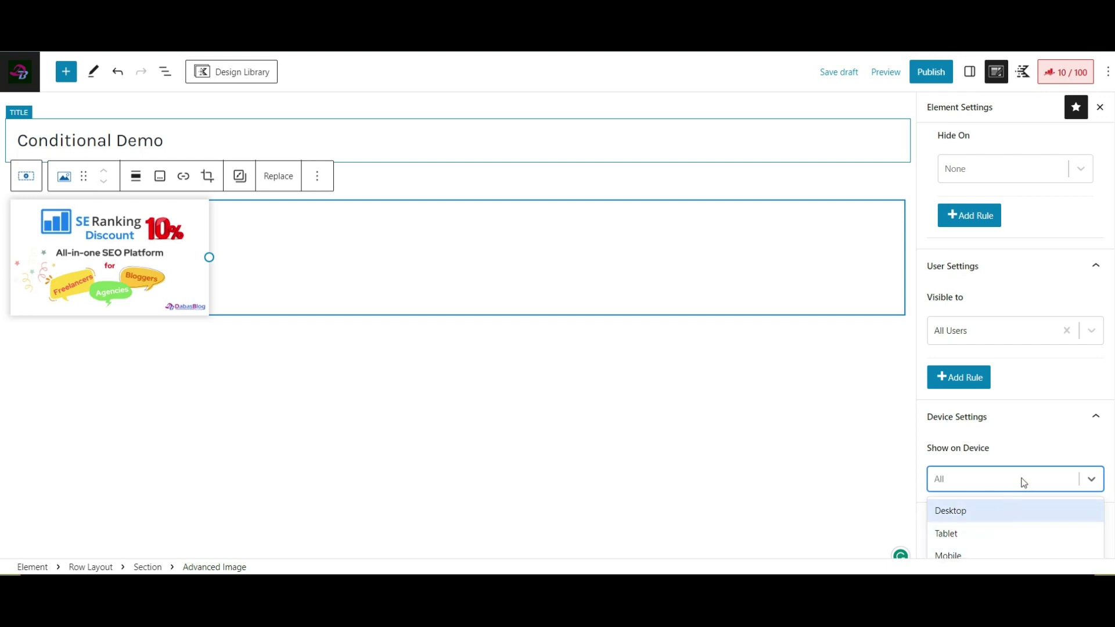
{"action": "left_click", "coordinate": [985, 513]}
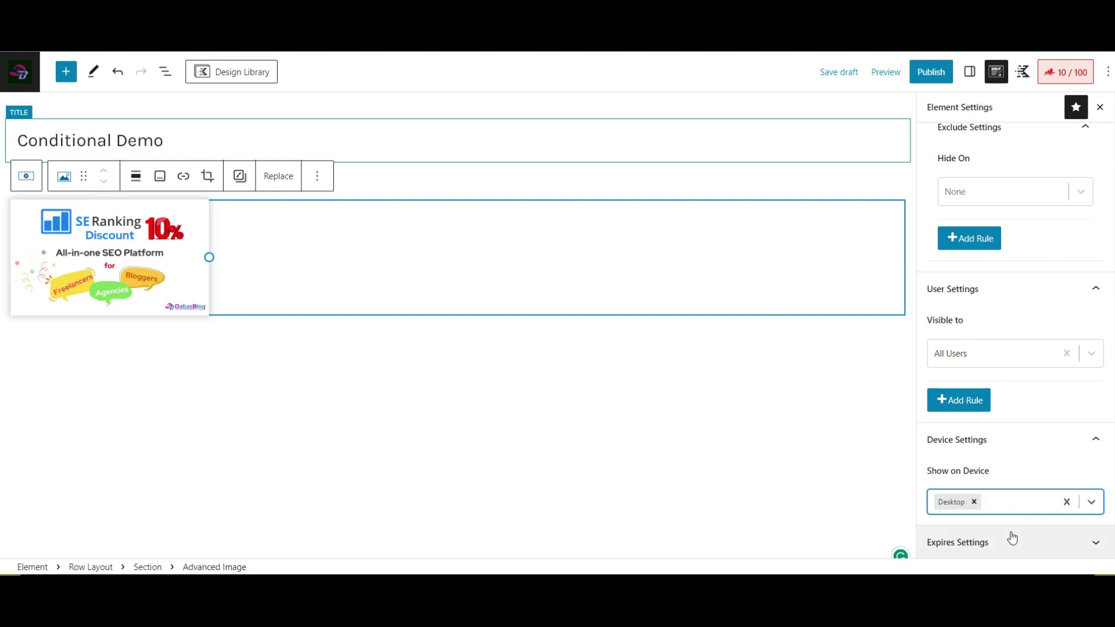
Step: Enable expiry at 10:43 PM on June 13, 2023 and publish the Conditional Demo element
{"action": "left_click", "coordinate": [962, 542]}
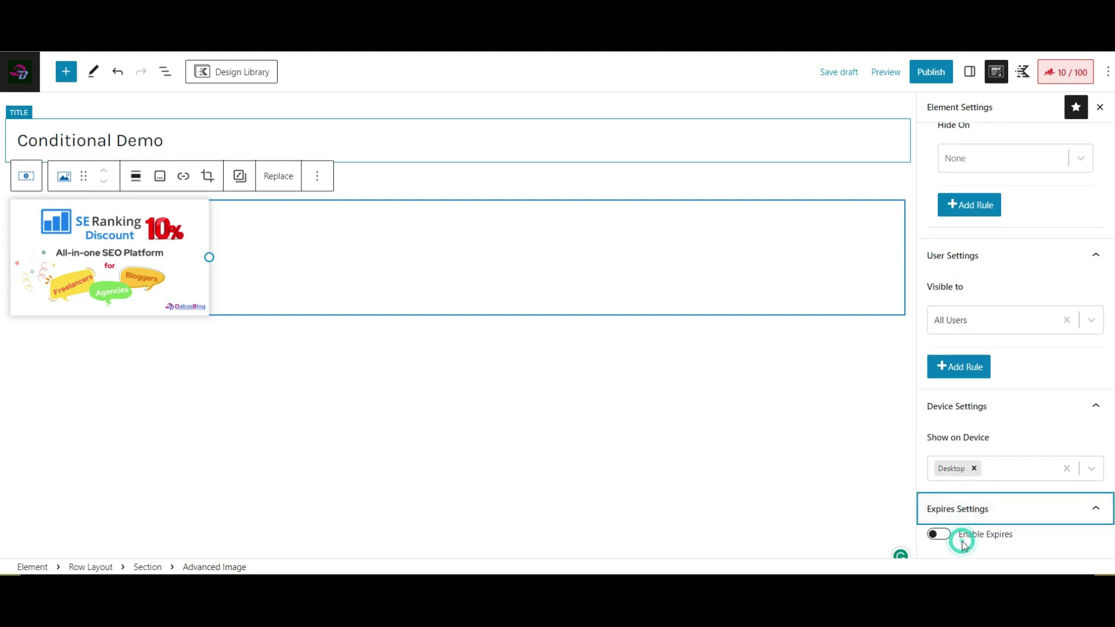
{"action": "left_click", "coordinate": [939, 536]}
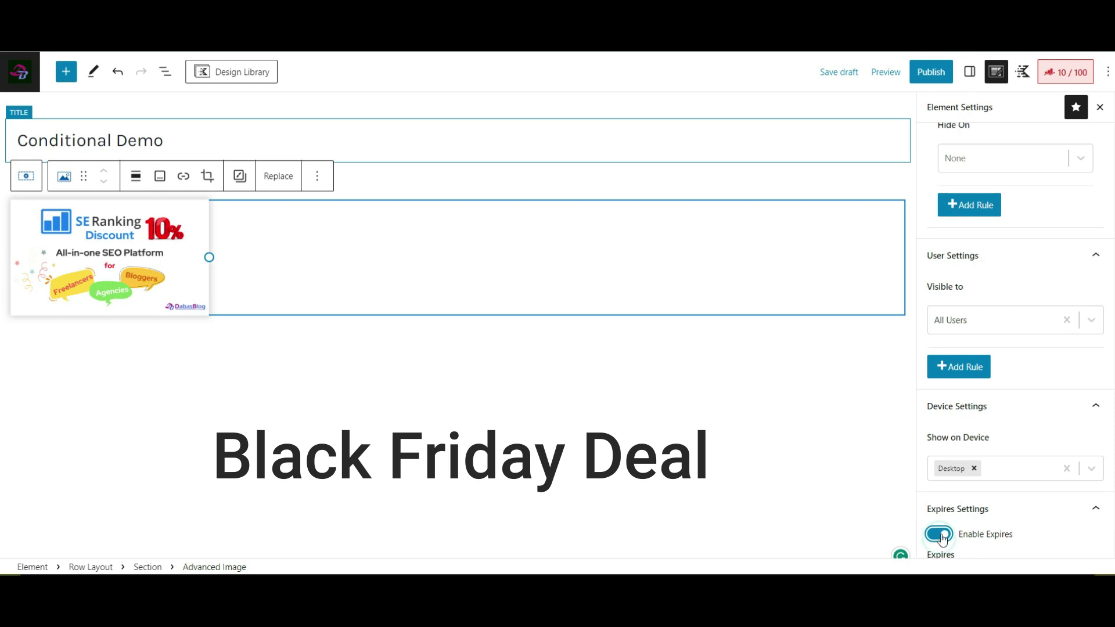
{"action": "scroll", "coordinate": [1003, 503], "scroll_direction": "down", "scroll_amount": 5}
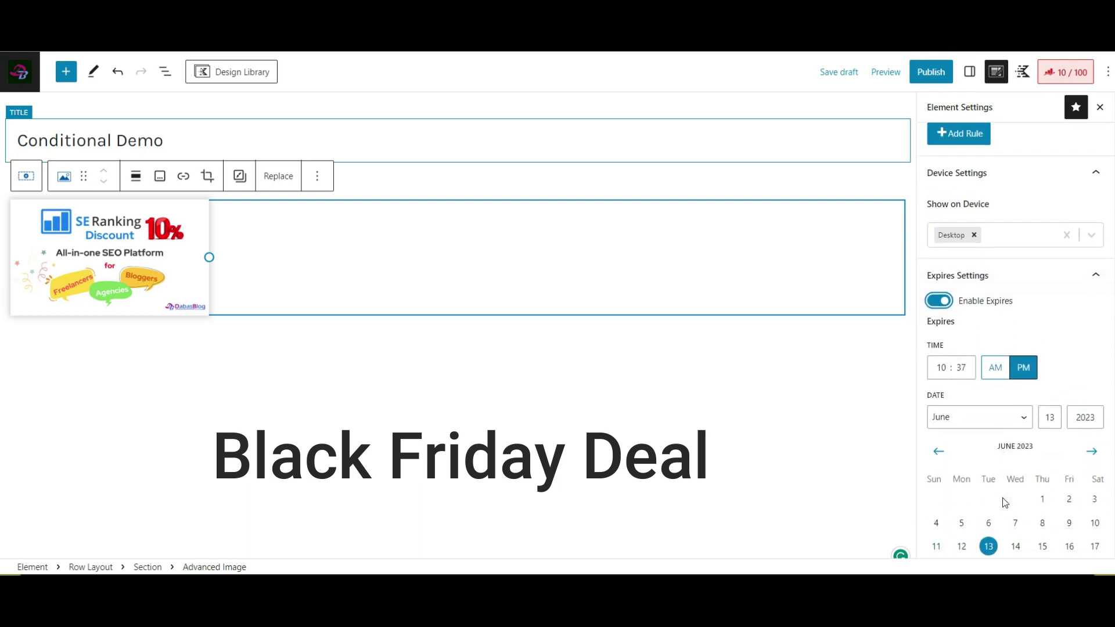
{"action": "scroll", "coordinate": [1004, 503], "scroll_direction": "down", "scroll_amount": 2}
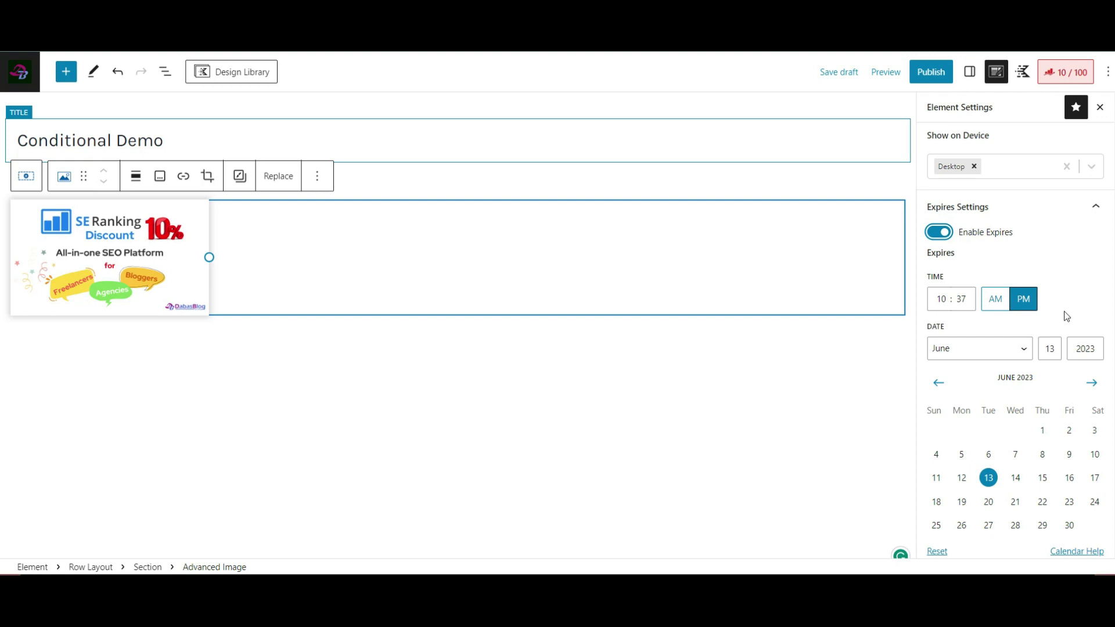
{"action": "scroll", "coordinate": [1066, 316], "scroll_direction": "down", "scroll_amount": 1}
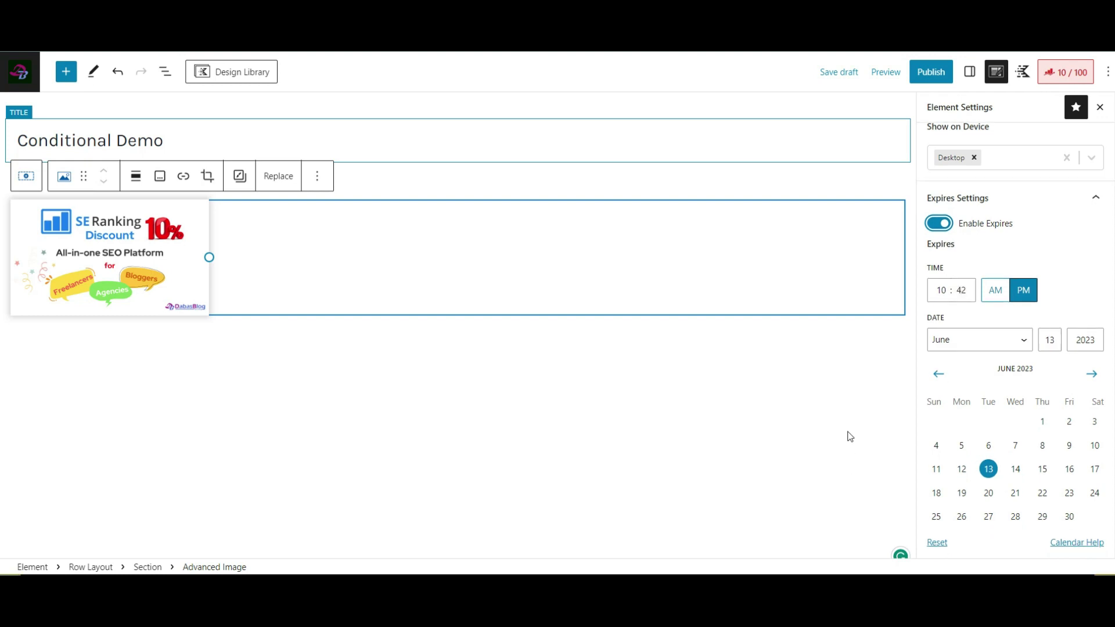
{"action": "left_click", "coordinate": [930, 72]}
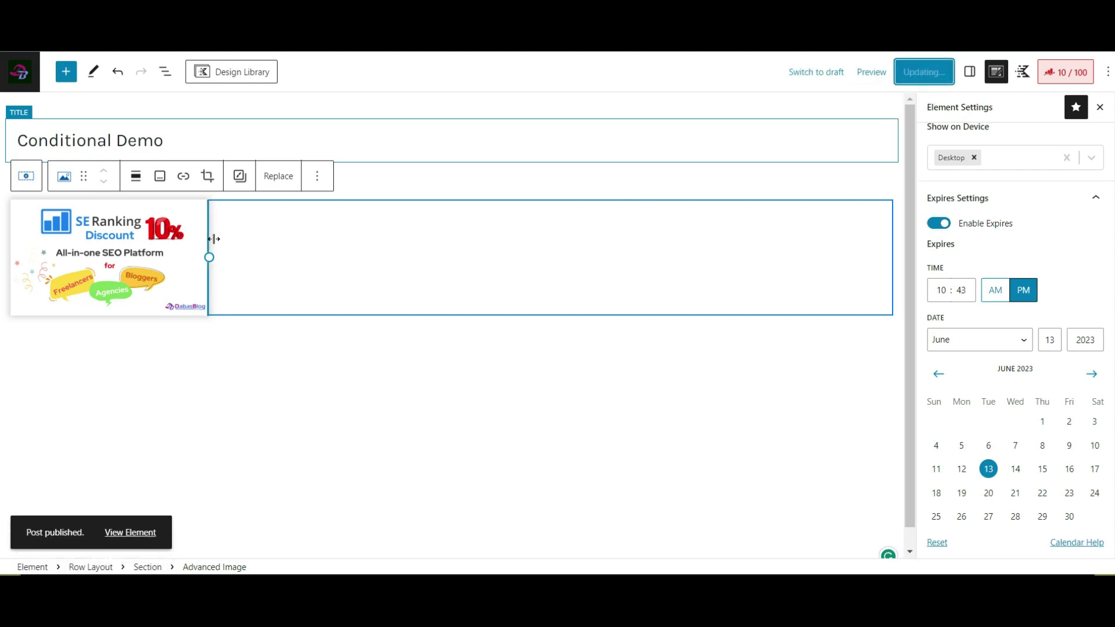
Step: From the live site's front page, open the SE Ranking Discount Code post under Latest Posts and scroll down it
{"action": "right_click", "coordinate": [20, 84]}
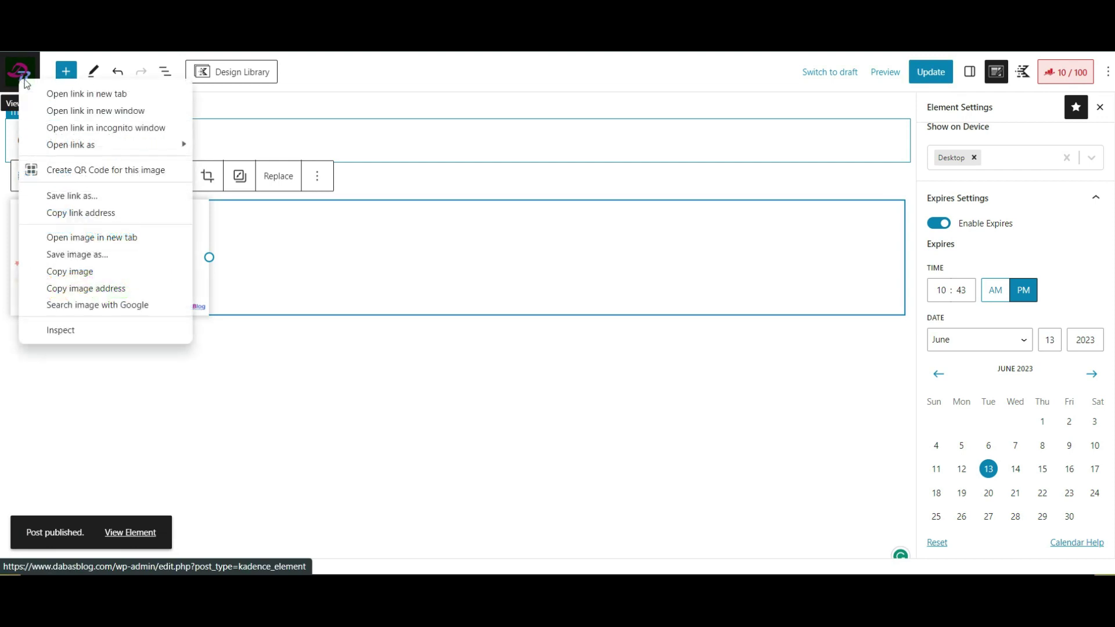
{"action": "key", "text": "Escape"}
{"action": "left_click", "coordinate": [69, 96]}
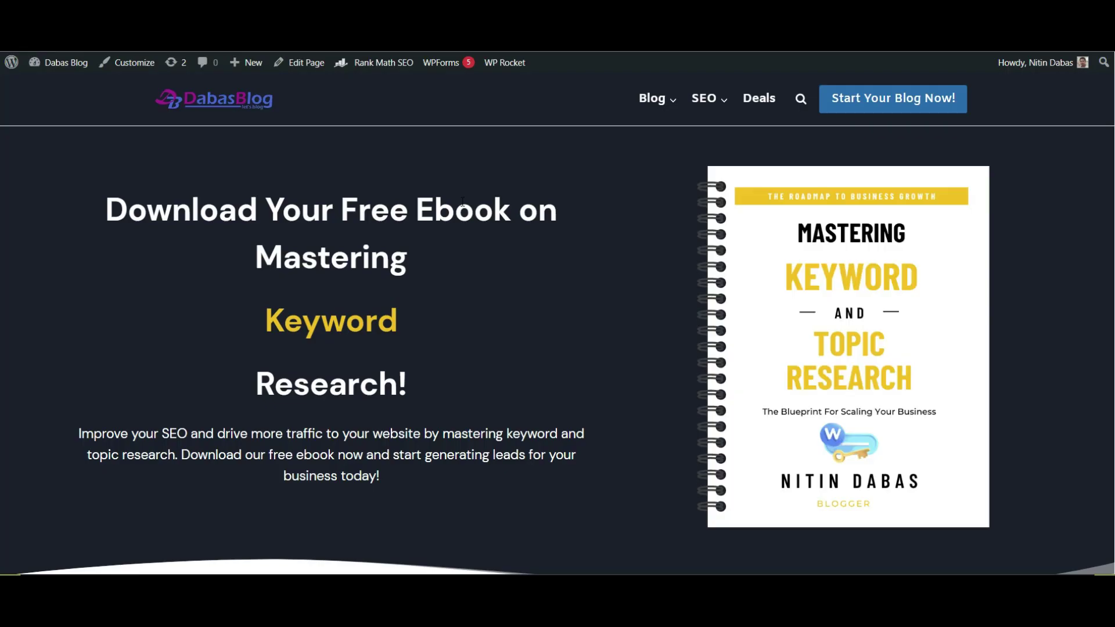
{"action": "scroll", "coordinate": [612, 296], "scroll_direction": "down", "scroll_amount": 10}
{"action": "scroll", "coordinate": [615, 297], "scroll_direction": "down", "scroll_amount": 3}
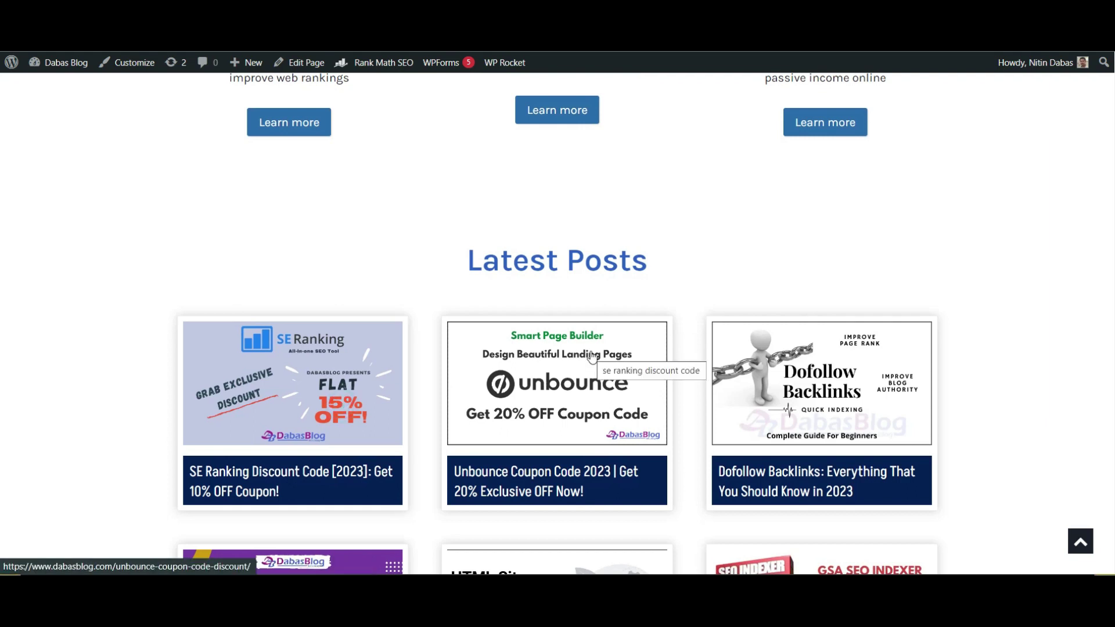
{"action": "left_click", "coordinate": [591, 356]}
{"action": "scroll", "coordinate": [915, 410], "scroll_direction": "down", "scroll_amount": 3}
{"action": "scroll", "coordinate": [915, 410], "scroll_direction": "down", "scroll_amount": 15}
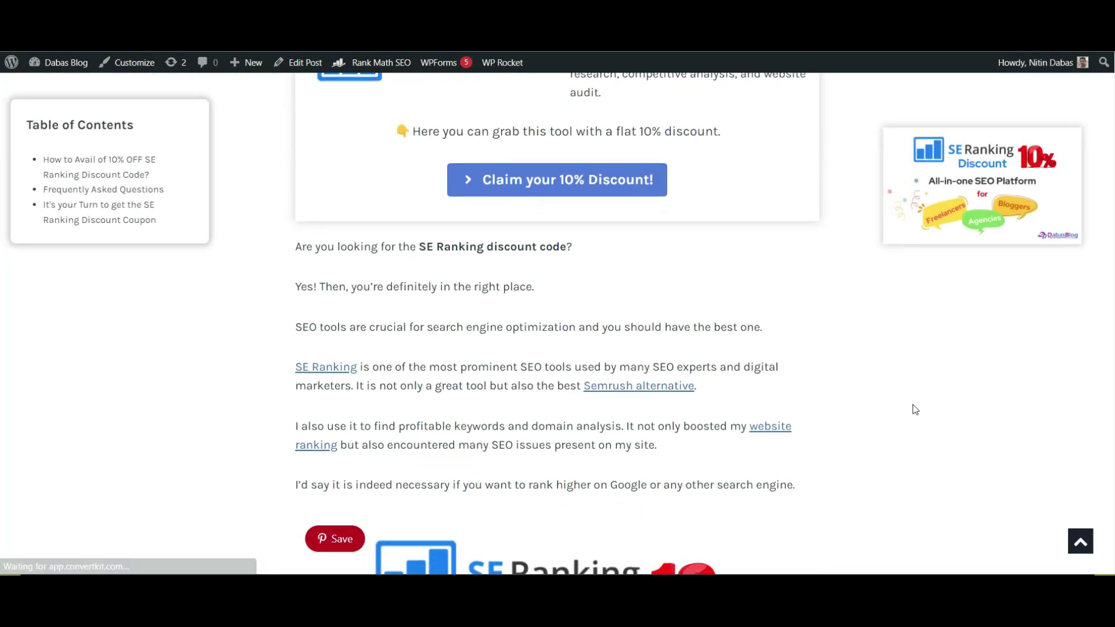
Step: Scroll through example blog articles with fixed sidebar ads, ending on the Search Logistics Google crawling article
{"action": "scroll", "coordinate": [915, 410], "scroll_direction": "down", "scroll_amount": 5}
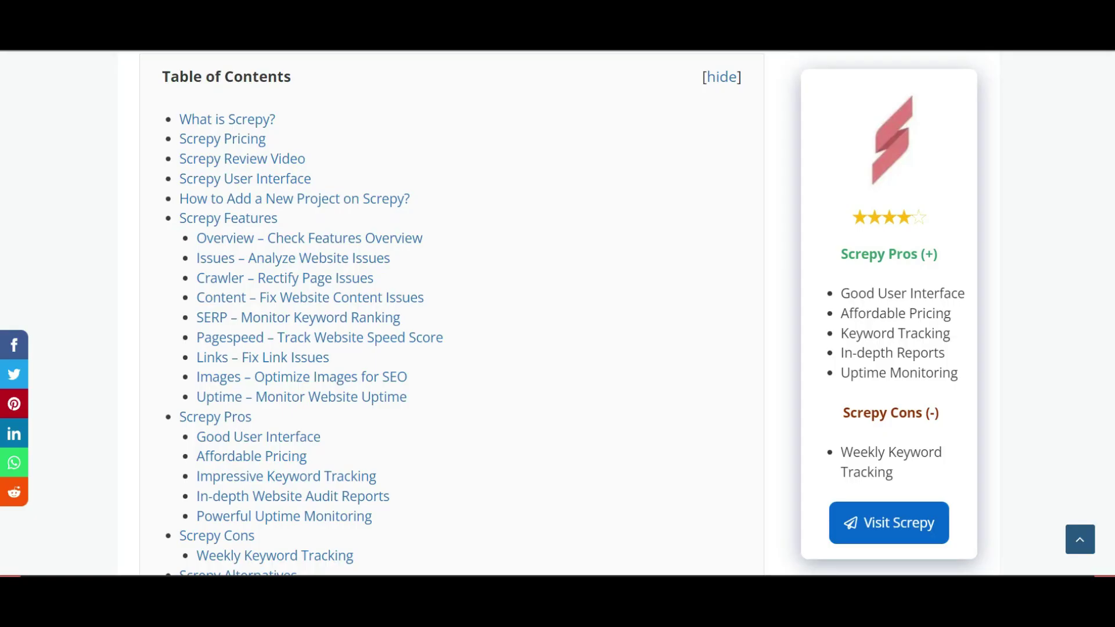
{"action": "scroll", "coordinate": [663, 281], "scroll_direction": "down", "scroll_amount": 10}
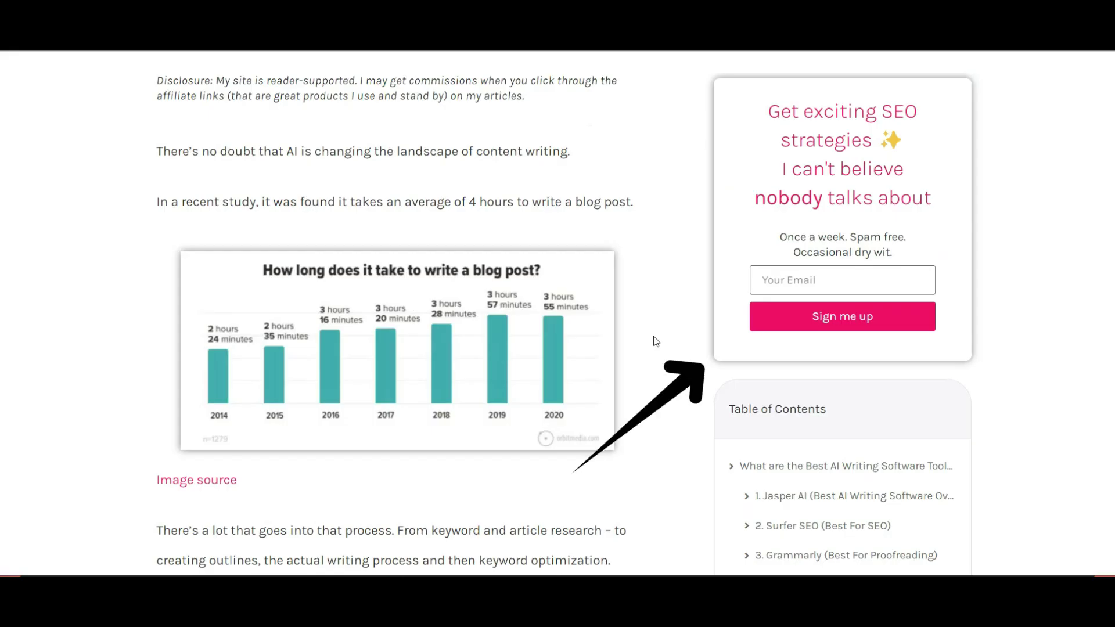
{"action": "scroll", "coordinate": [656, 340], "scroll_direction": "down", "scroll_amount": 6}
{"action": "scroll", "coordinate": [656, 341], "scroll_direction": "down", "scroll_amount": 12}
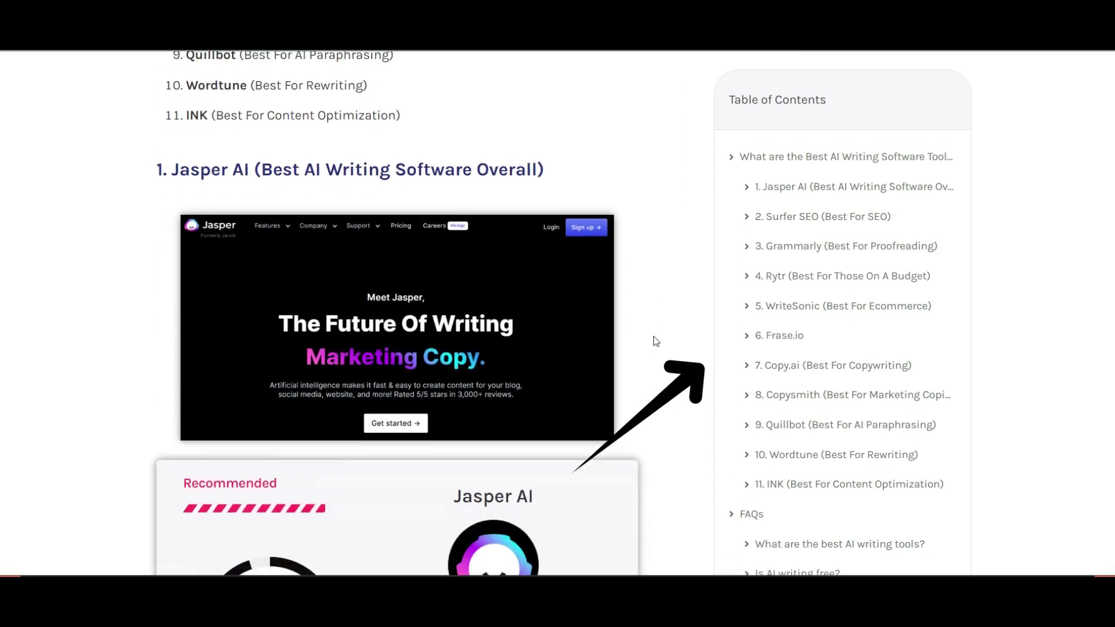
{"action": "scroll", "coordinate": [677, 280], "scroll_direction": "down", "scroll_amount": 6}
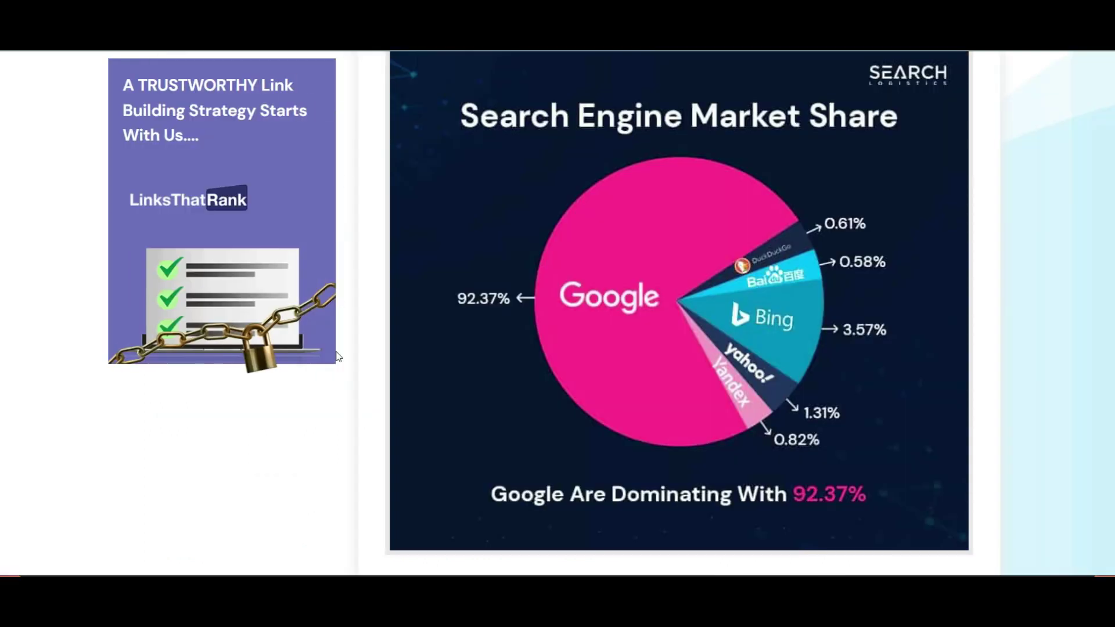
{"action": "scroll", "coordinate": [340, 431], "scroll_direction": "down", "scroll_amount": 10}
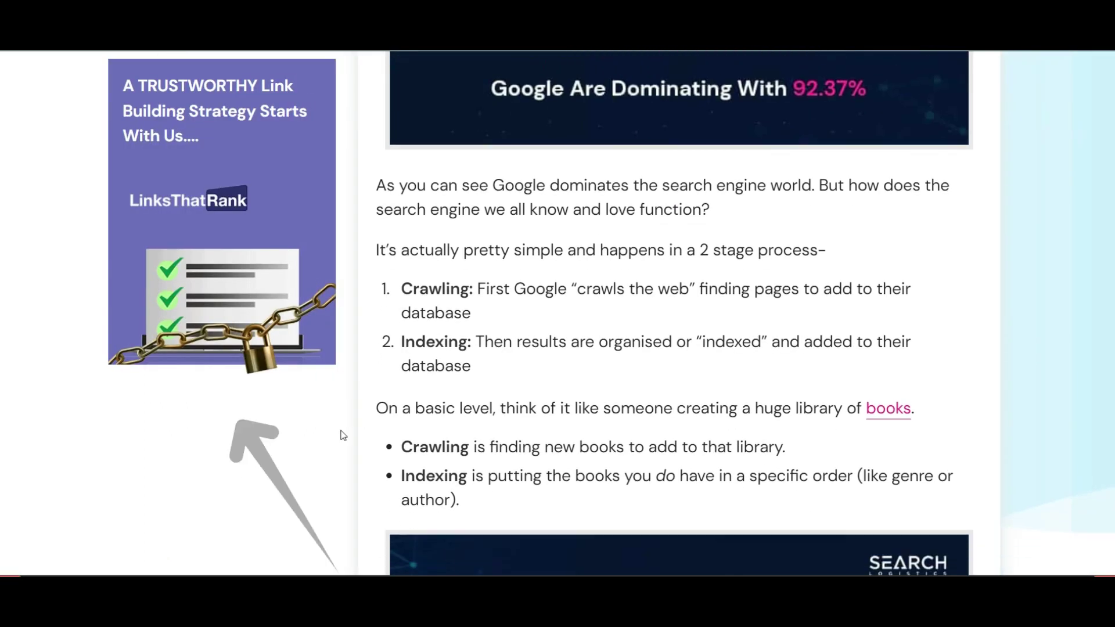
{"action": "scroll", "coordinate": [343, 436], "scroll_direction": "down", "scroll_amount": 10}
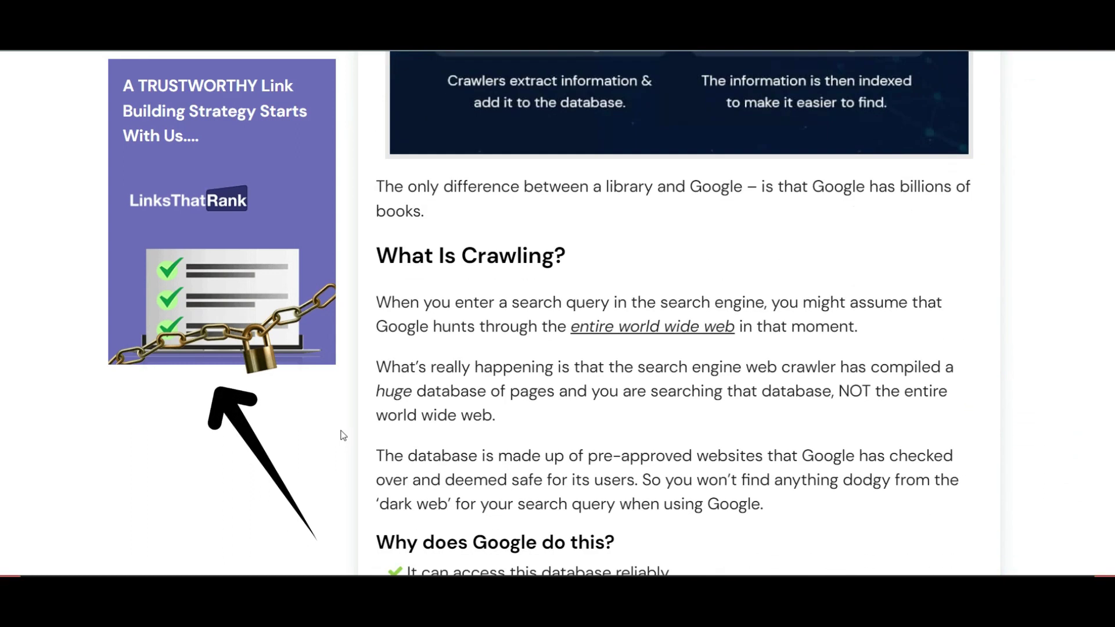